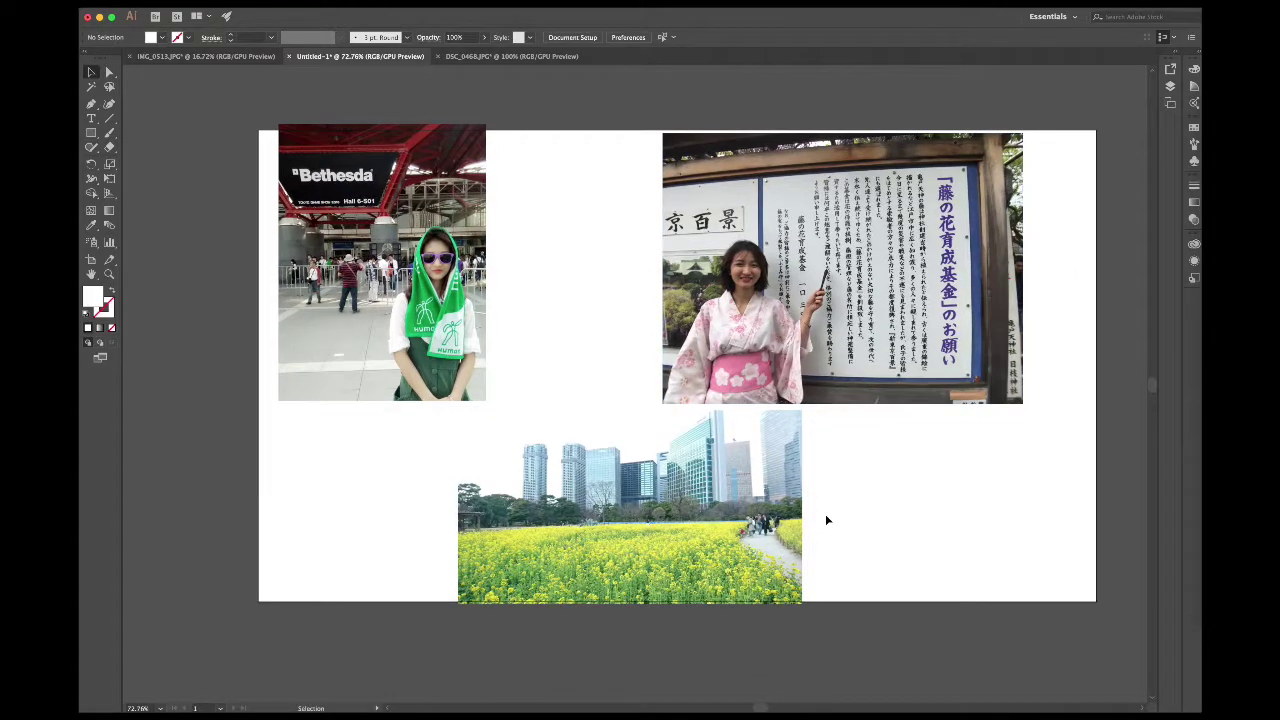
- Expand the Rectangle tool flyout to show the Rounded Rectangle, Ellipse, Polygon, Star and Flare tools
{"action": "scroll", "coordinate": [825, 514], "scroll_direction": "down", "scroll_amount": 3}
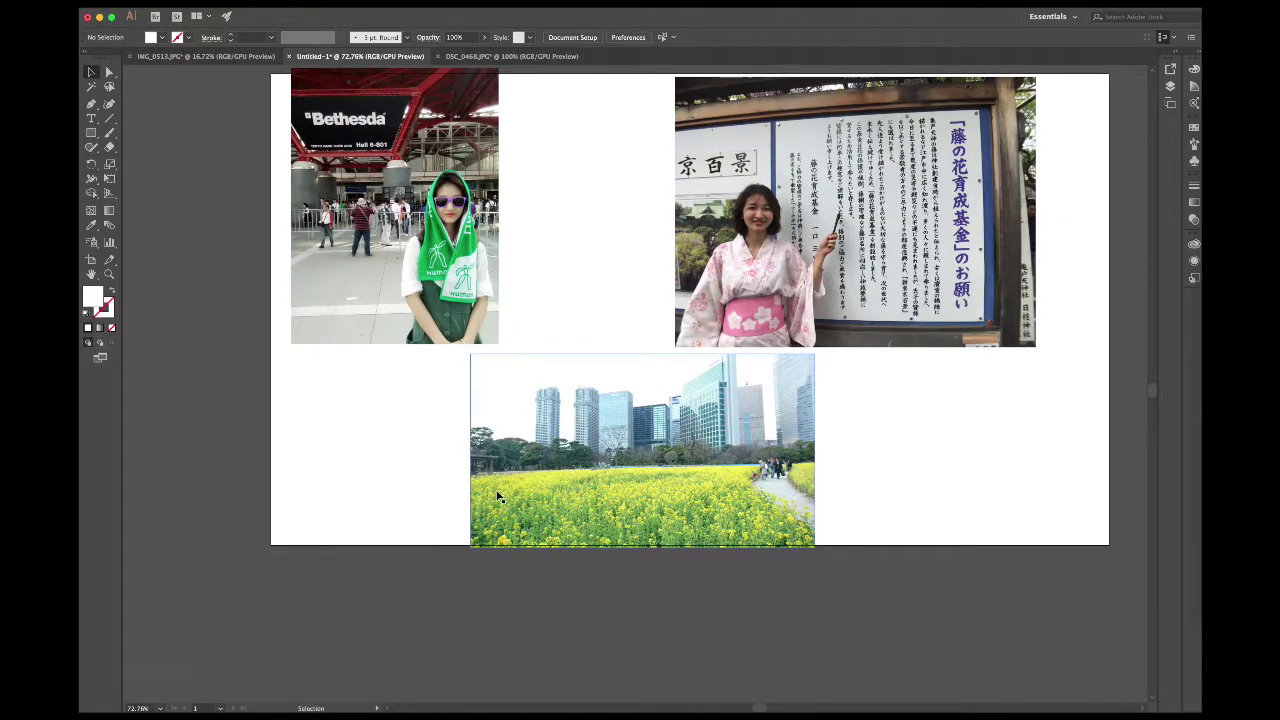
{"action": "scroll", "coordinate": [368, 465], "scroll_direction": "up", "scroll_amount": 5}
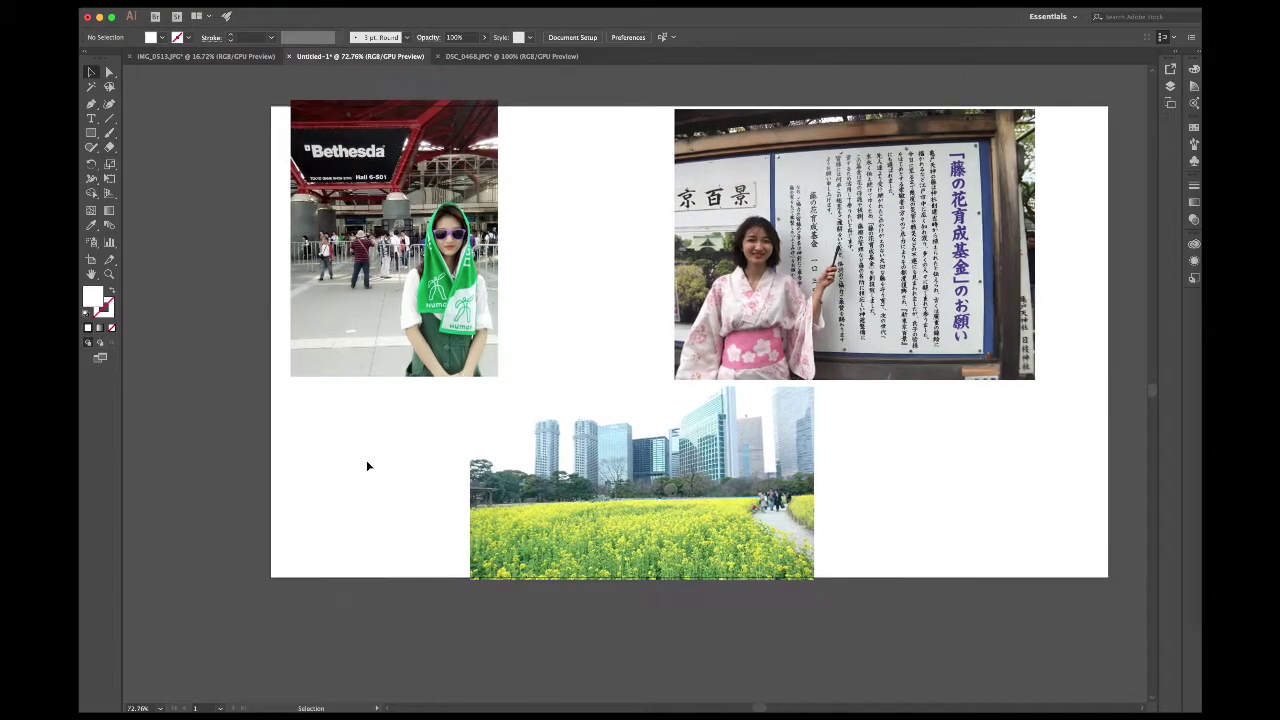
{"action": "scroll", "coordinate": [367, 465], "scroll_direction": "down", "scroll_amount": 1}
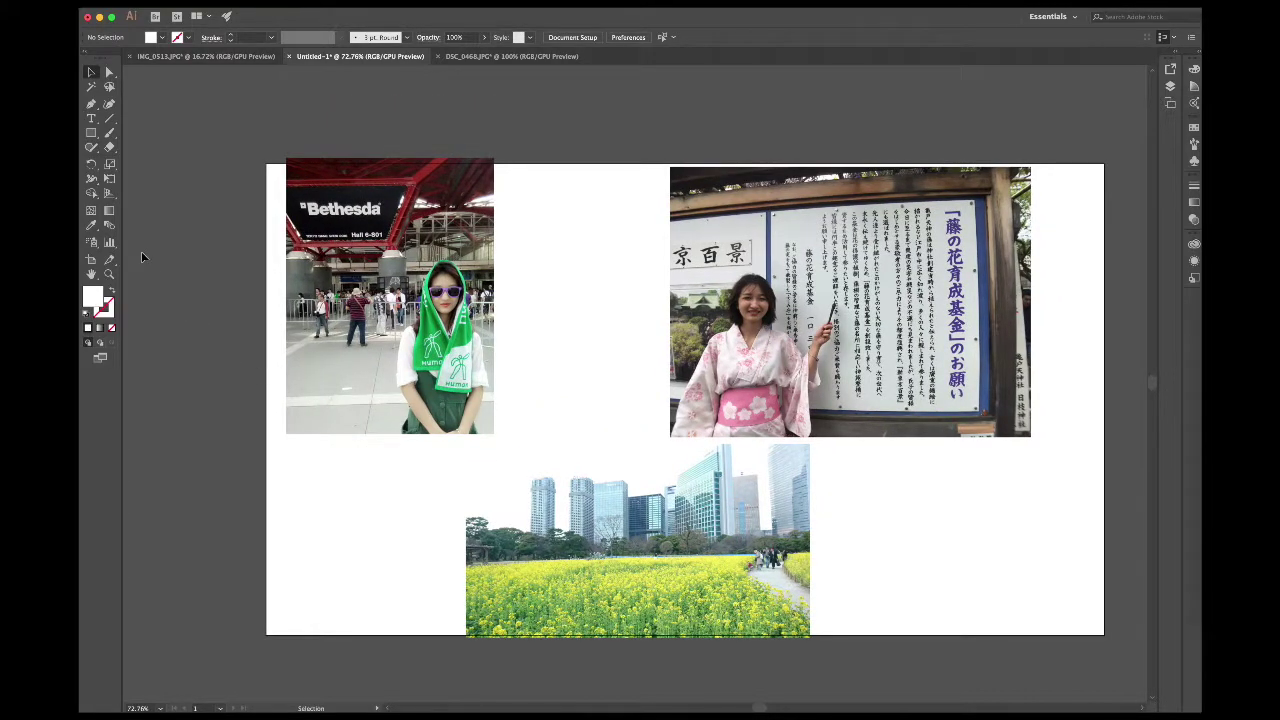
{"action": "left_click", "coordinate": [93, 135]}
{"action": "left_click_drag", "start_coordinate": [97, 140], "coordinate": [121, 148]}
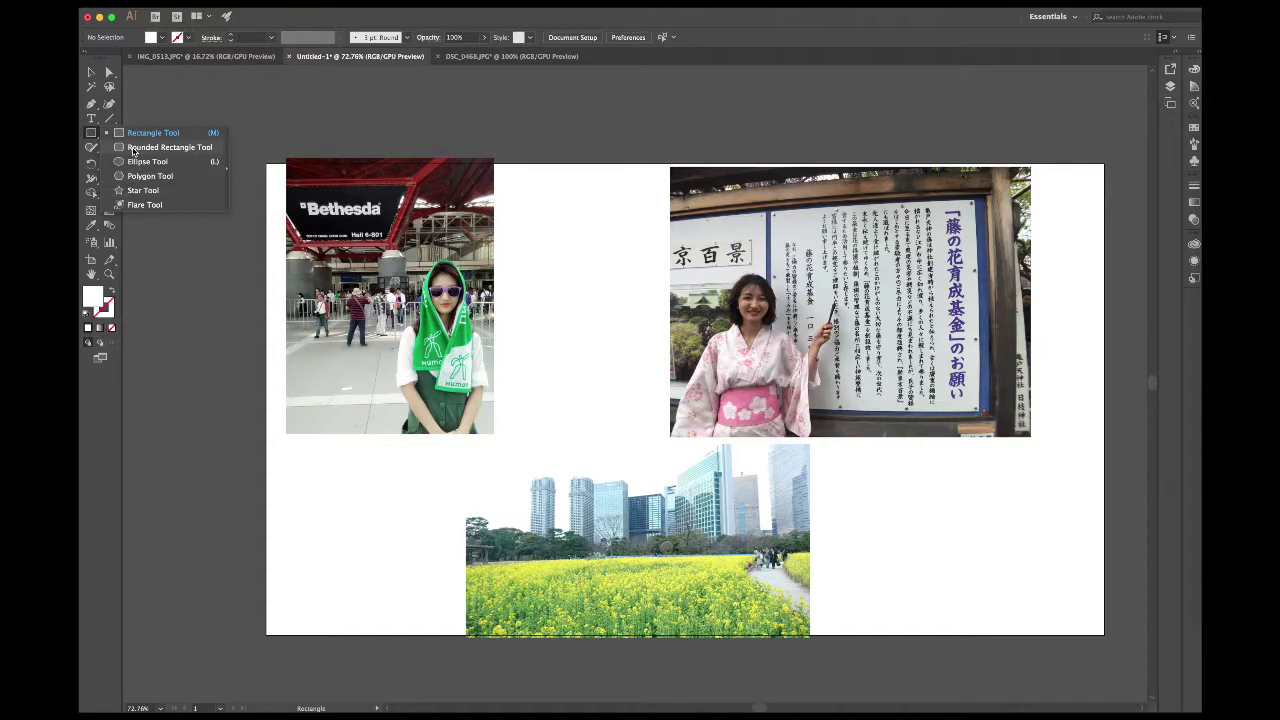
- Draw a 310 × 310 px white circle over the woman's face in the top-left photo
{"action": "left_click", "coordinate": [136, 163]}
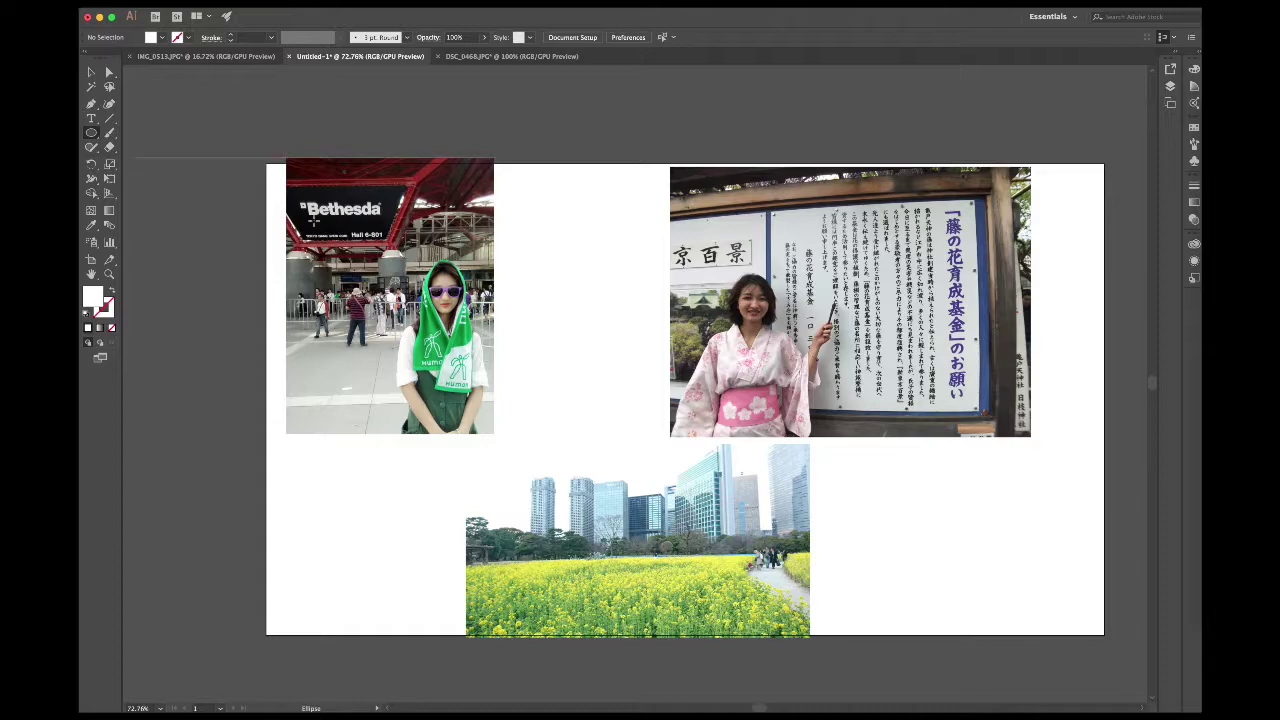
{"action": "mouse_move", "coordinate": [404, 266]}
{"action": "left_mouse_down"}
{"action": "mouse_move", "coordinate": [506, 352]}
{"action": "mouse_move", "coordinate": [490, 358]}
{"action": "left_mouse_up"}
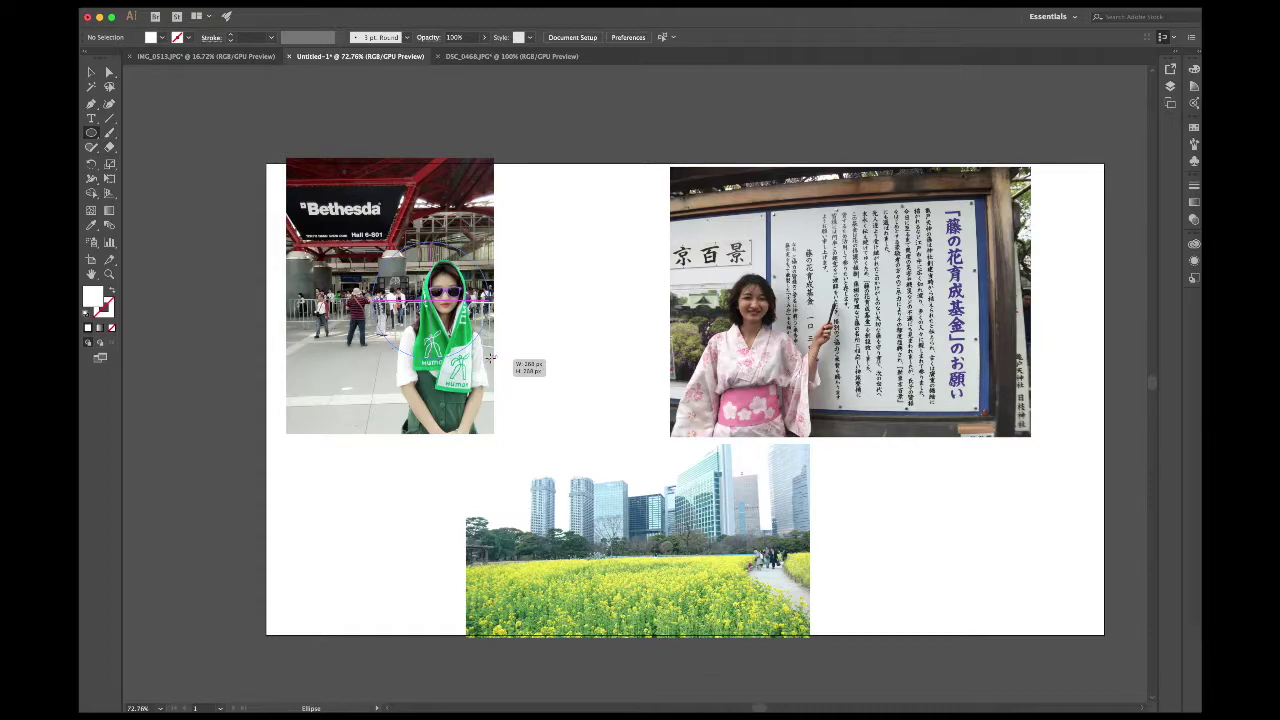
{"action": "mouse_move", "coordinate": [490, 357]}
{"action": "left_mouse_down"}
{"action": "mouse_move", "coordinate": [540, 367]}
{"action": "mouse_move", "coordinate": [555, 400]}
{"action": "left_mouse_up"}
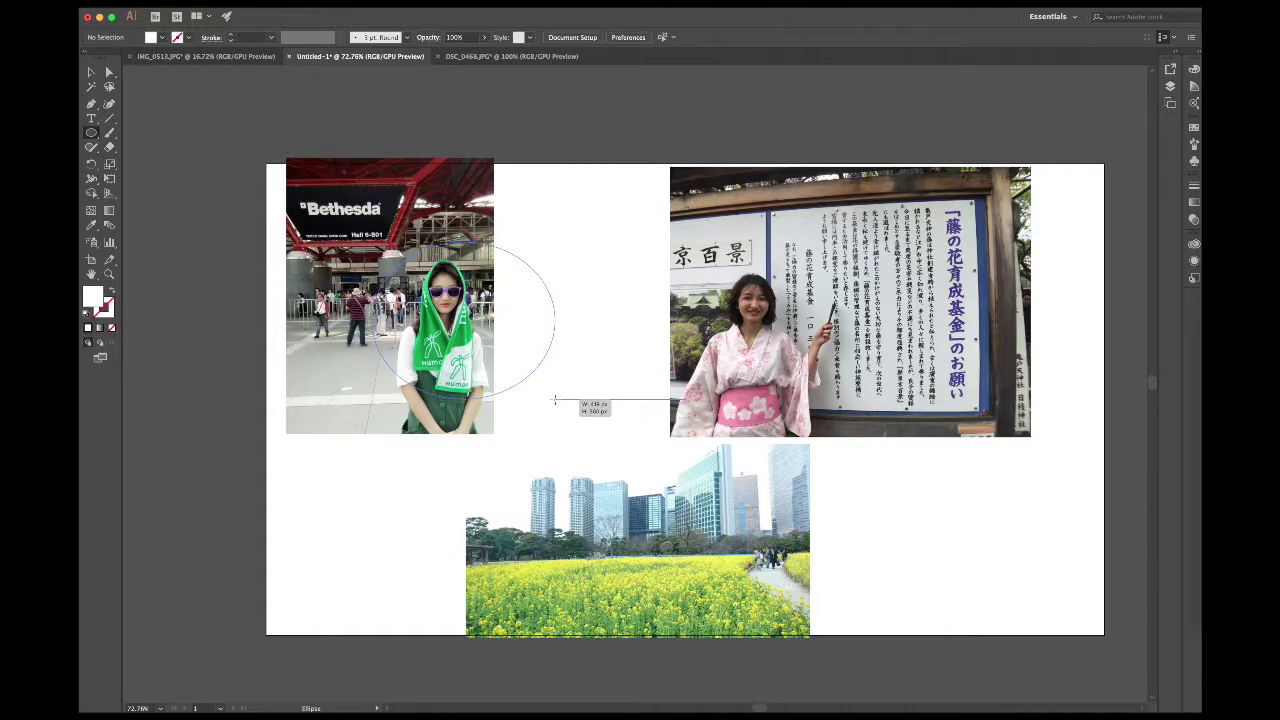
{"action": "mouse_move", "coordinate": [555, 400]}
{"action": "left_mouse_down"}
{"action": "mouse_move", "coordinate": [519, 344]}
{"action": "mouse_move", "coordinate": [481, 317]}
{"action": "mouse_move", "coordinate": [533, 386]}
{"action": "mouse_move", "coordinate": [488, 332]}
{"action": "mouse_move", "coordinate": [506, 358]}
{"action": "mouse_move", "coordinate": [508, 327]}
{"action": "left_mouse_up"}
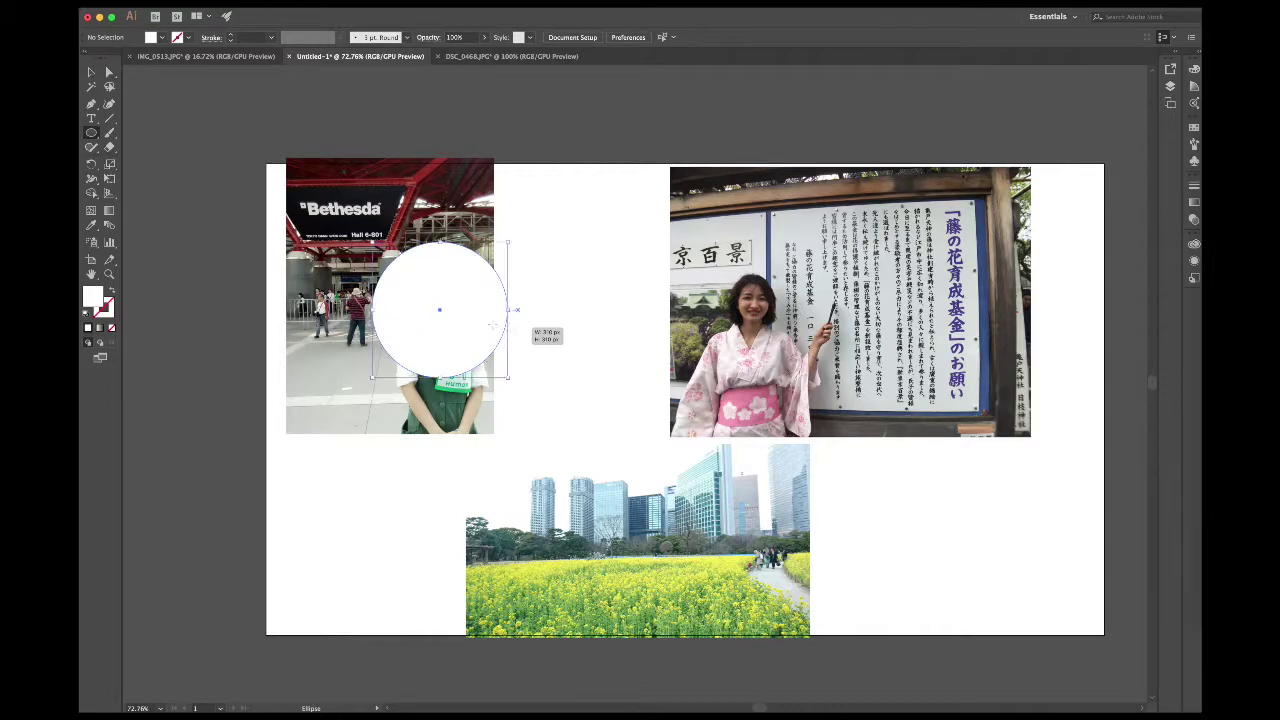
{"action": "key", "text": "v"}
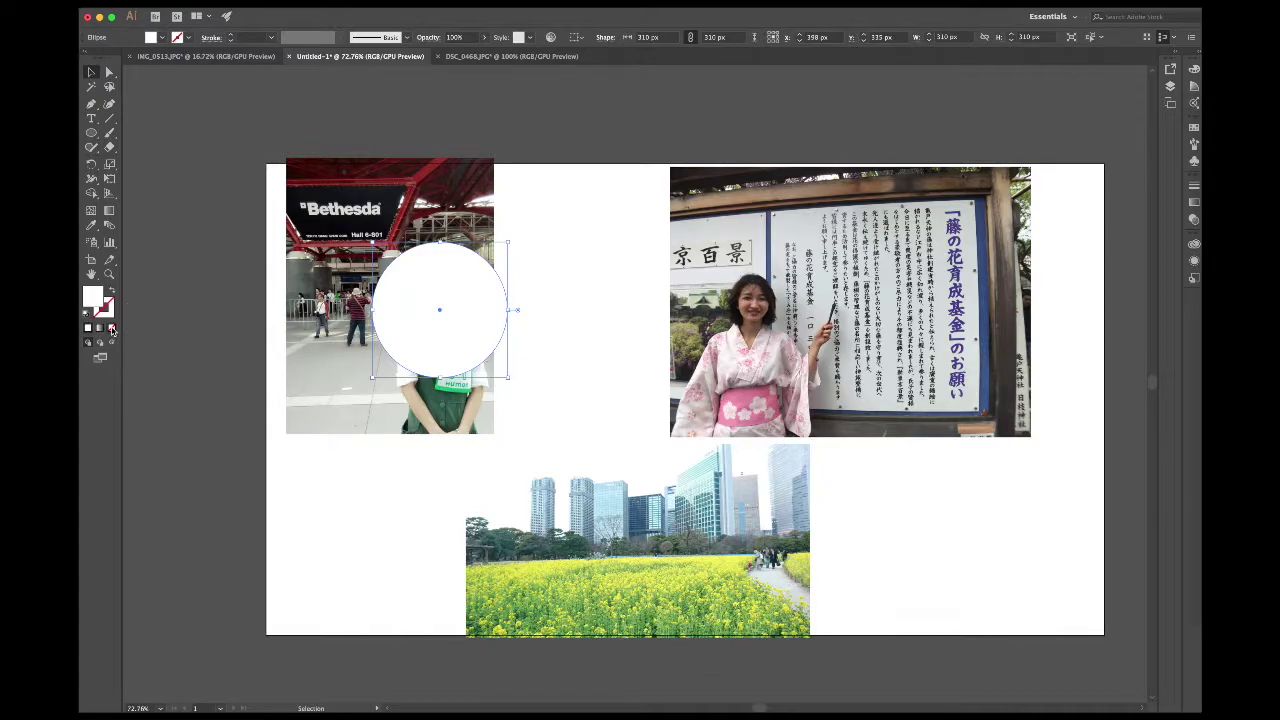
- Remove the circle's fill and give it a 1 pt dark blue 04004A stroke
{"action": "left_click", "coordinate": [112, 329]}
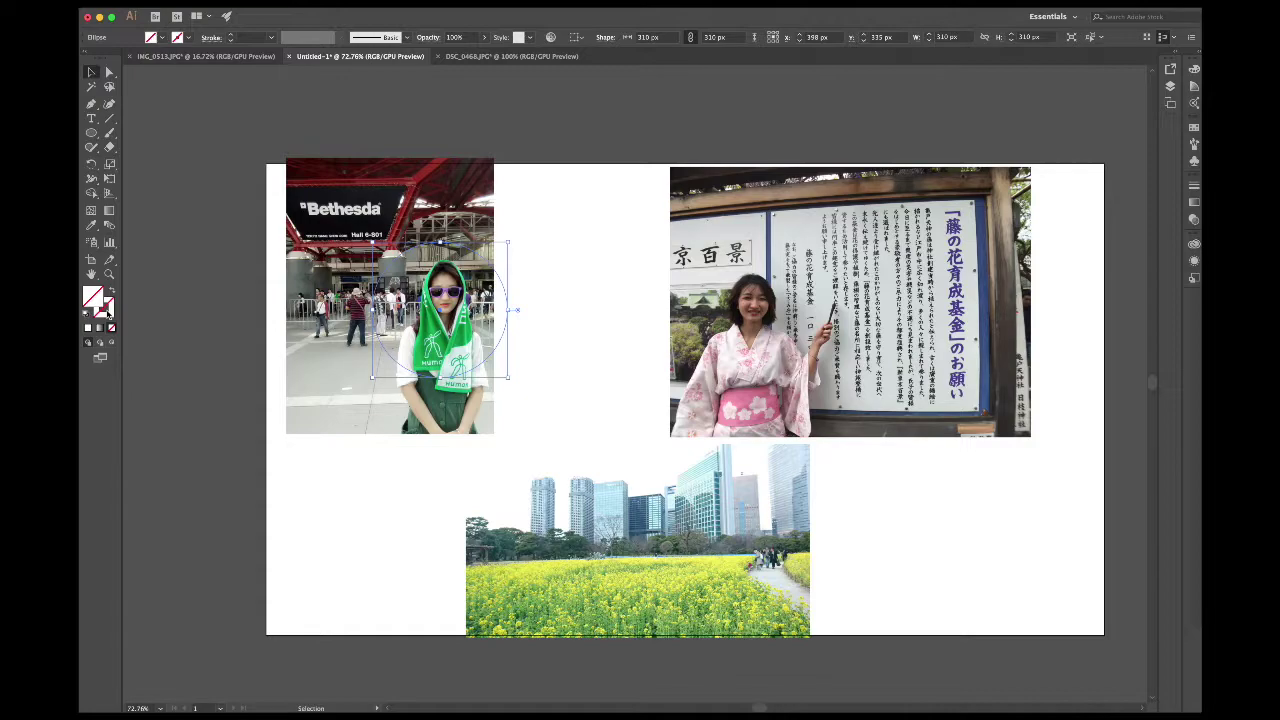
{"action": "left_click", "coordinate": [106, 308]}
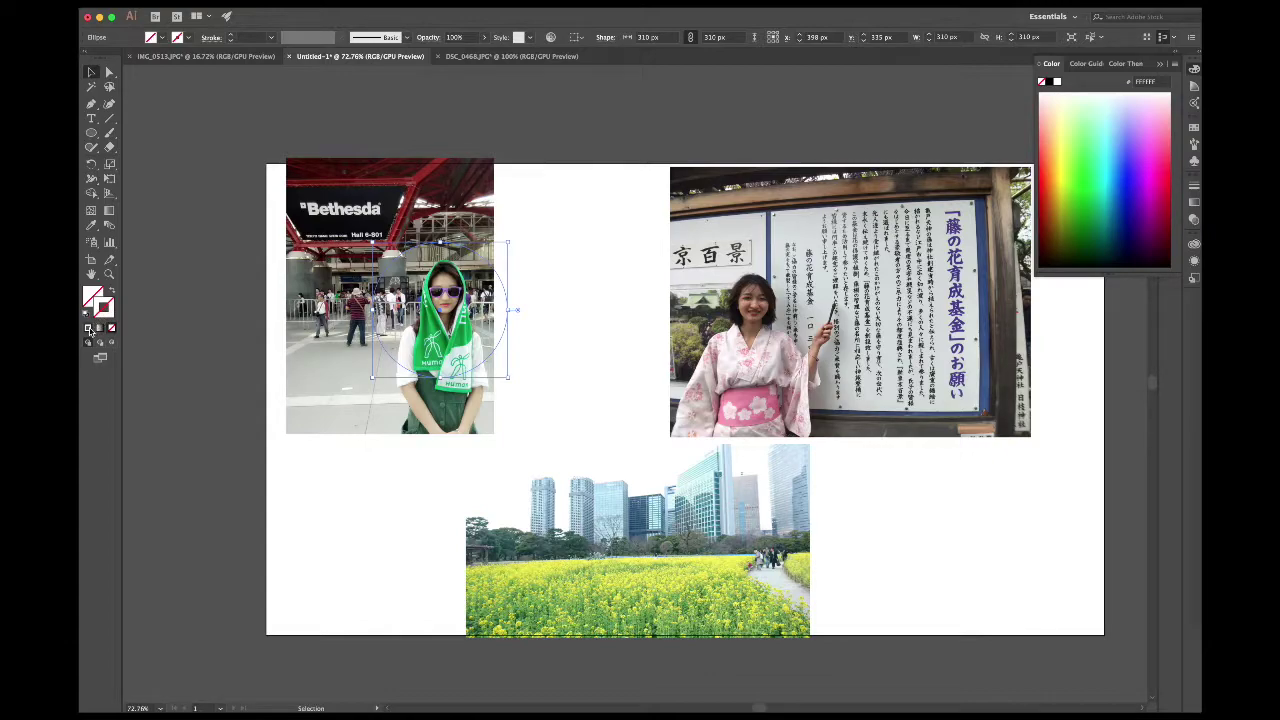
{"action": "left_click", "coordinate": [88, 328]}
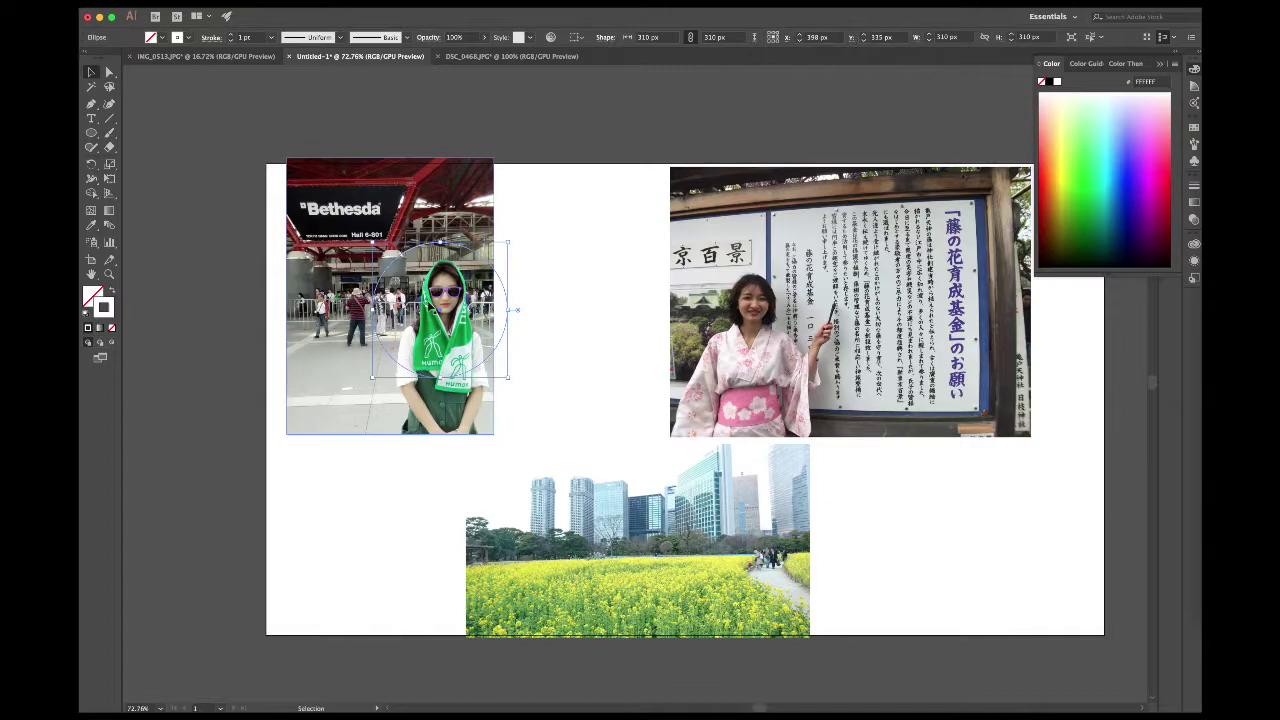
{"action": "left_click", "coordinate": [1131, 237]}
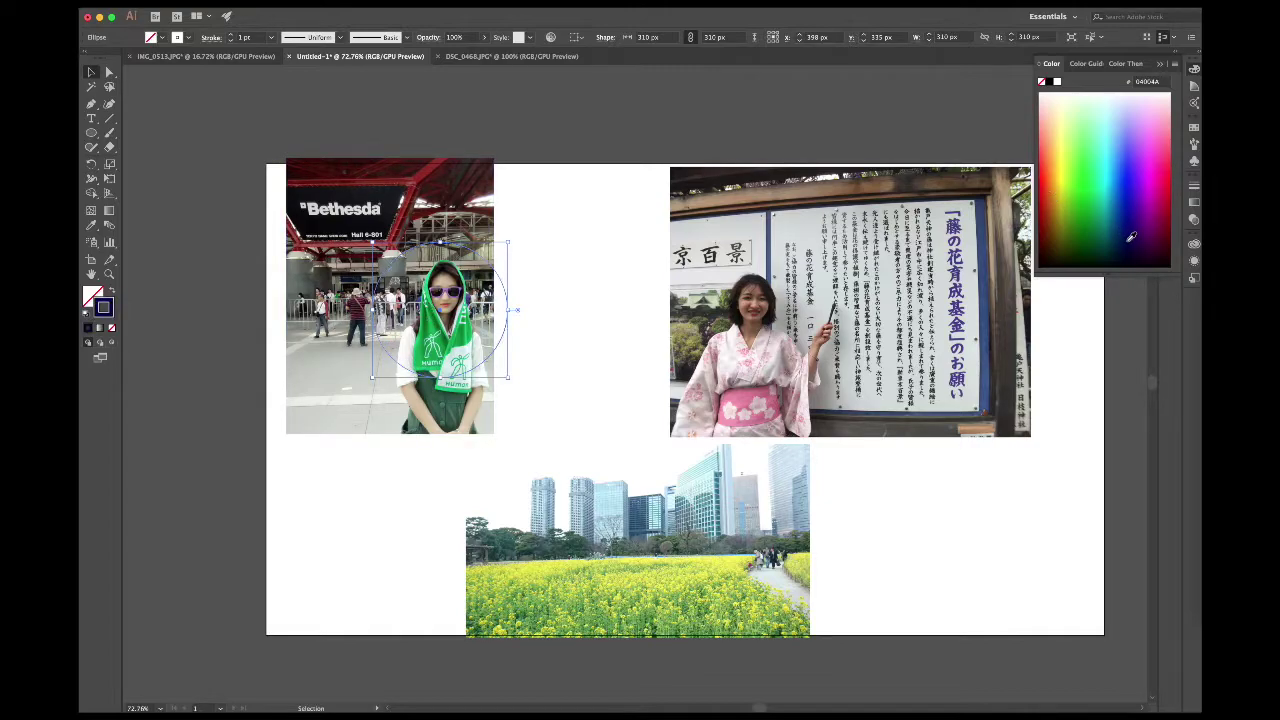
{"action": "left_click", "coordinate": [587, 325]}
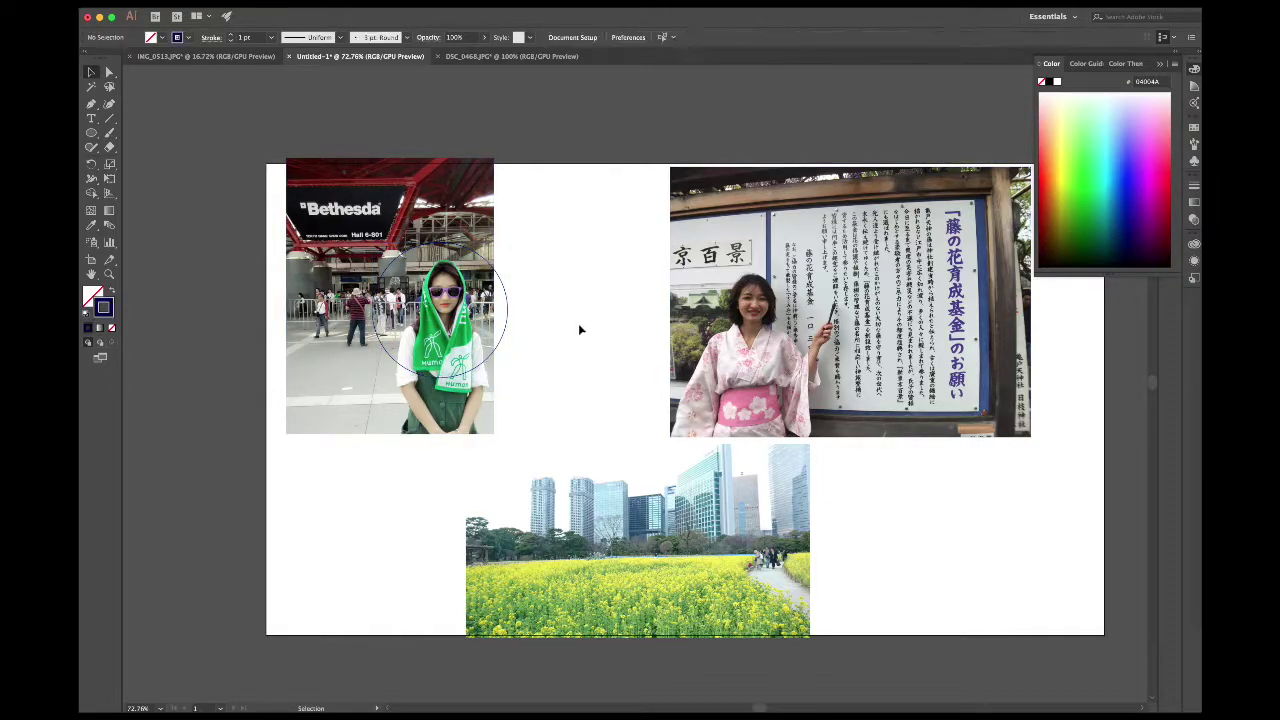
- Shrink the circle to 250 px and nudge it to centre on the woman's hooded head
{"action": "left_click", "coordinate": [507, 328]}
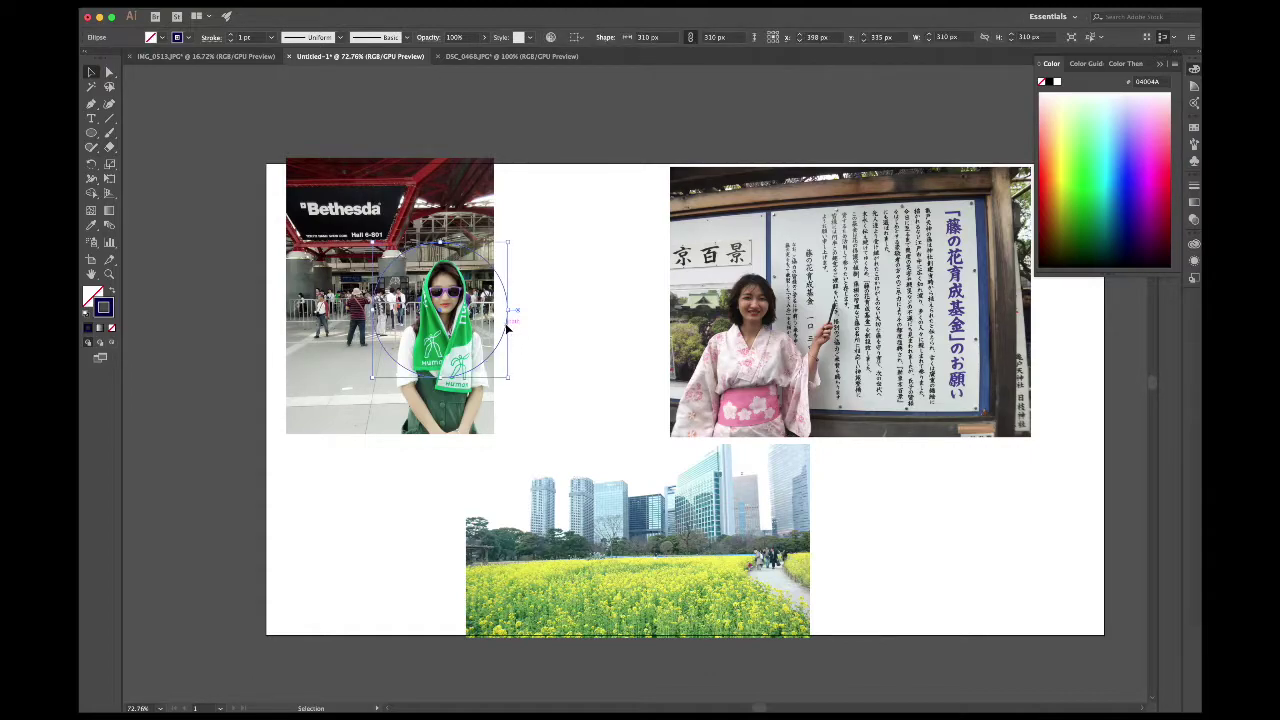
{"action": "left_click_drag", "start_coordinate": [507, 328], "coordinate": [513, 329]}
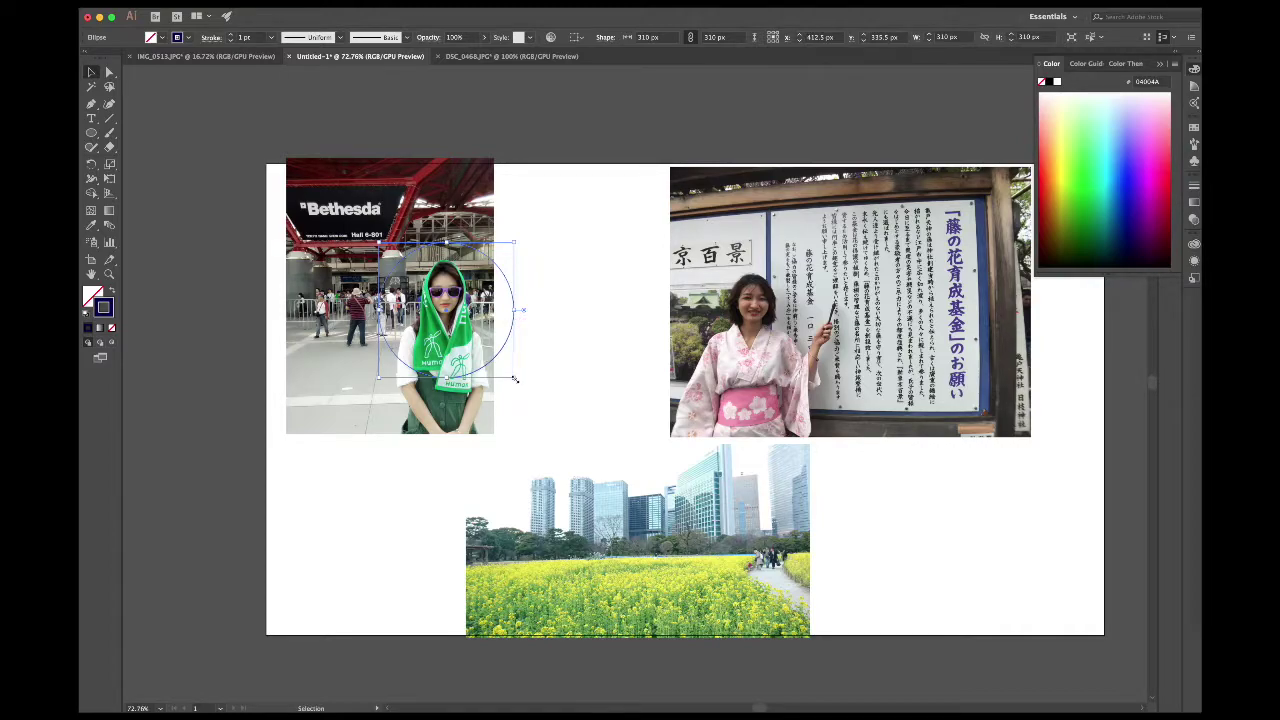
{"action": "mouse_move", "coordinate": [515, 377]}
{"action": "left_mouse_down"}
{"action": "mouse_move", "coordinate": [495, 353]}
{"action": "mouse_move", "coordinate": [503, 361]}
{"action": "left_mouse_up"}
{"action": "left_click", "coordinate": [504, 313]}
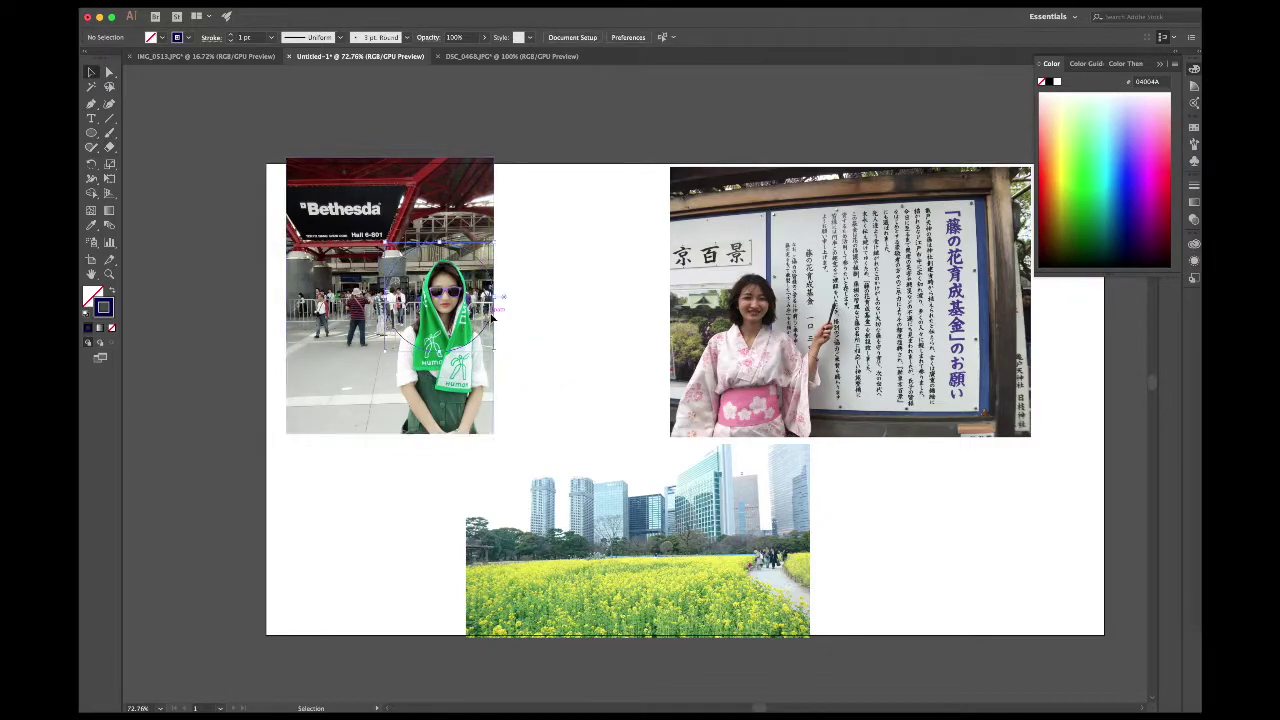
{"action": "left_click", "coordinate": [493, 308]}
{"action": "key", "text": "Up"}
{"action": "key", "text": "Up"}
{"action": "key", "text": "Up"}
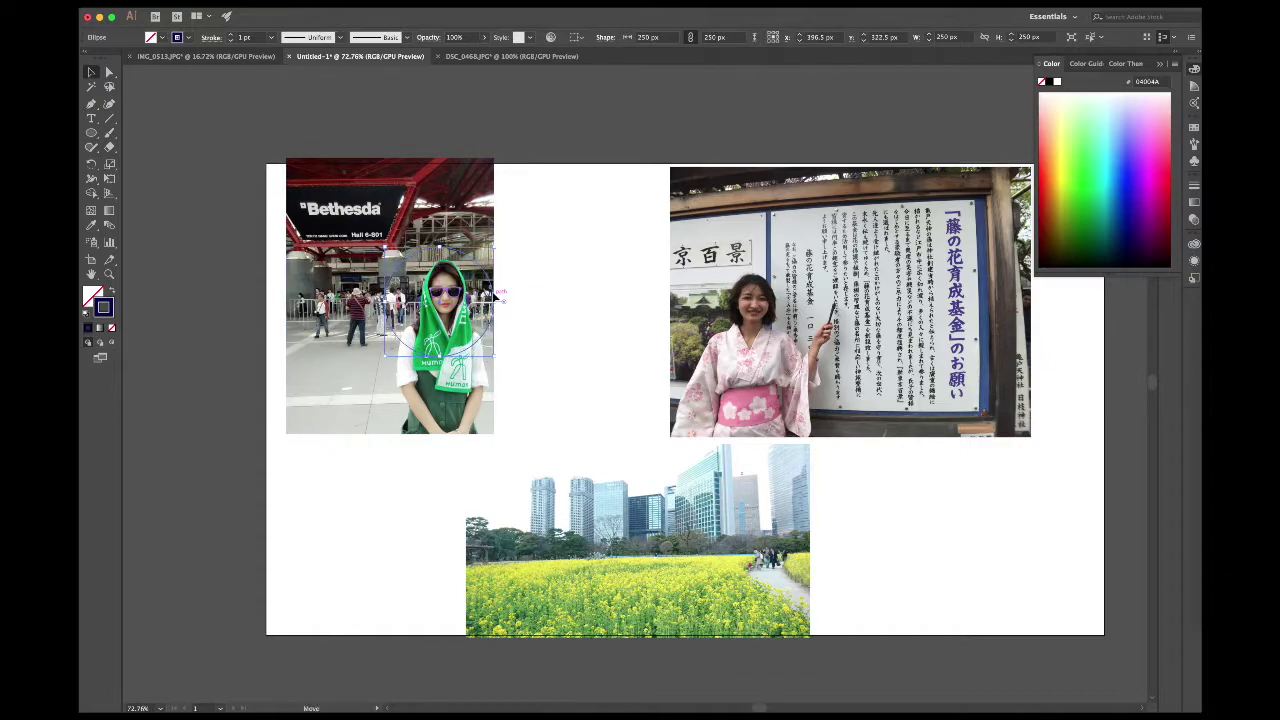
{"action": "left_click", "coordinate": [521, 302]}
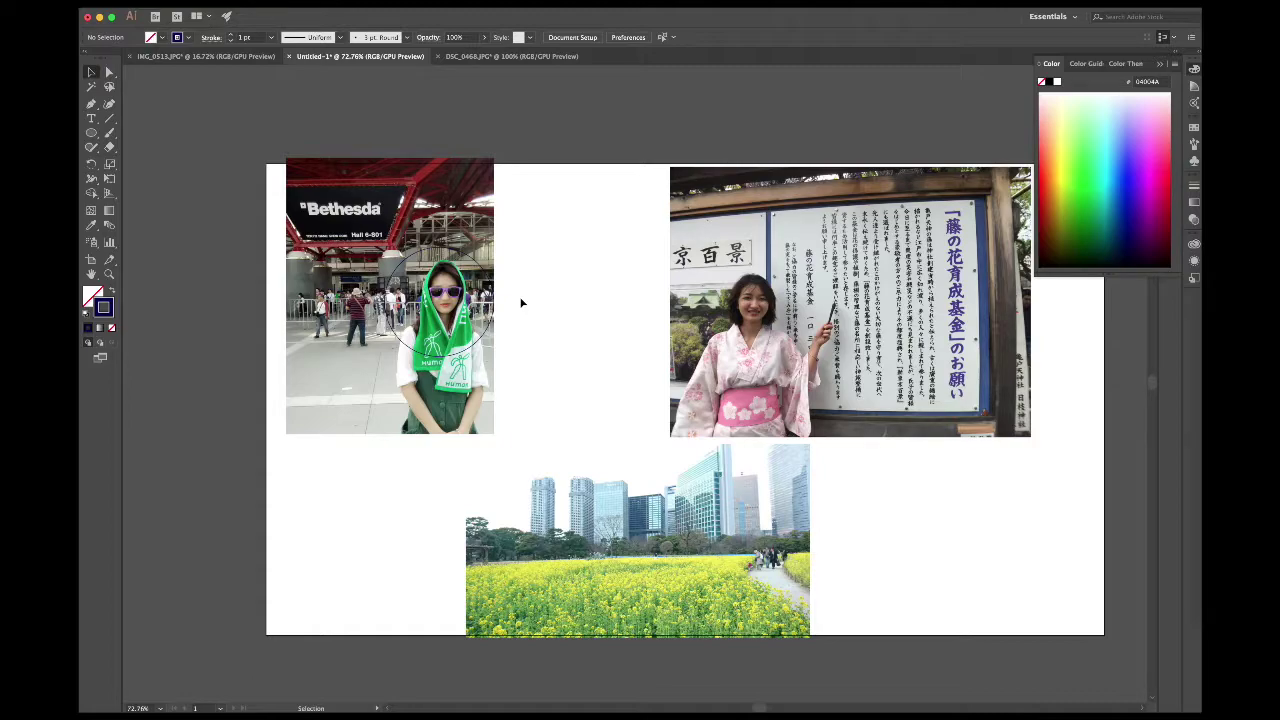
- Clip the green-hood photo to the circle with Make Clipping Mask, leaving a round portrait
{"action": "left_click", "coordinate": [381, 352]}
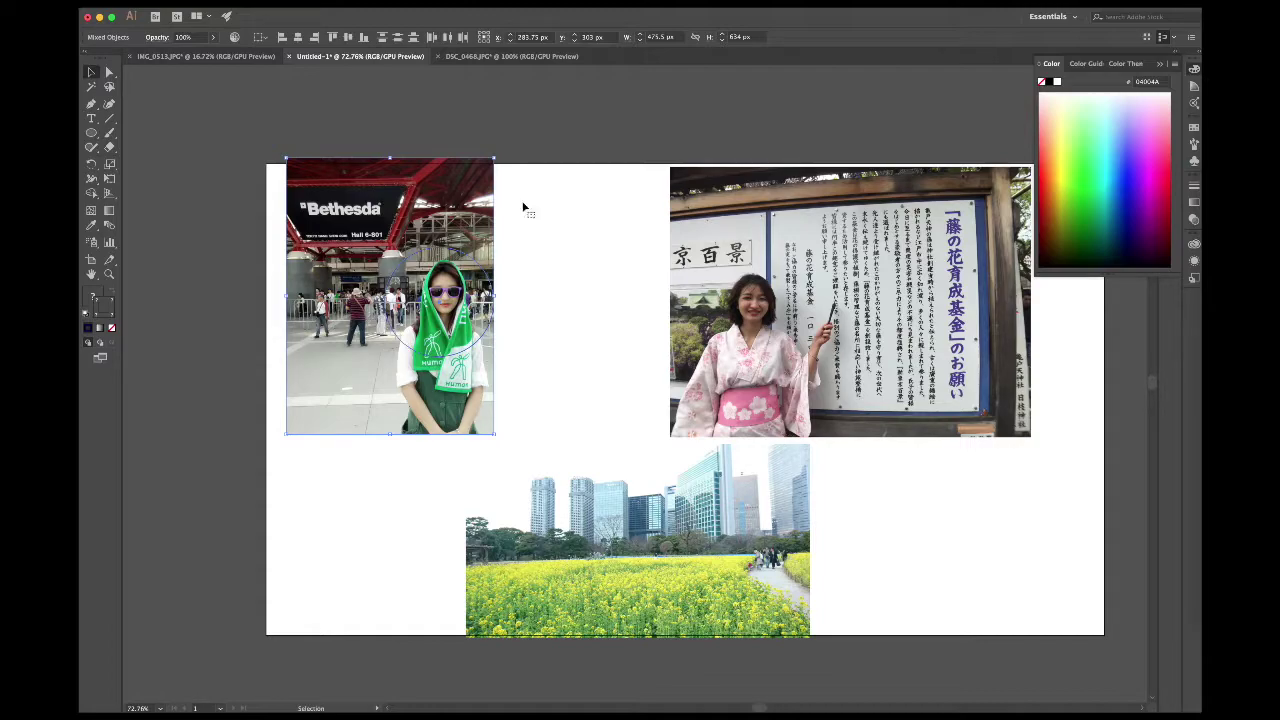
{"action": "left_click", "coordinate": [565, 138]}
{"action": "mouse_move", "coordinate": [565, 138]}
{"action": "left_mouse_down"}
{"action": "mouse_move", "coordinate": [297, 430]}
{"action": "mouse_move", "coordinate": [258, 451]}
{"action": "mouse_move", "coordinate": [519, 345]}
{"action": "left_mouse_up"}
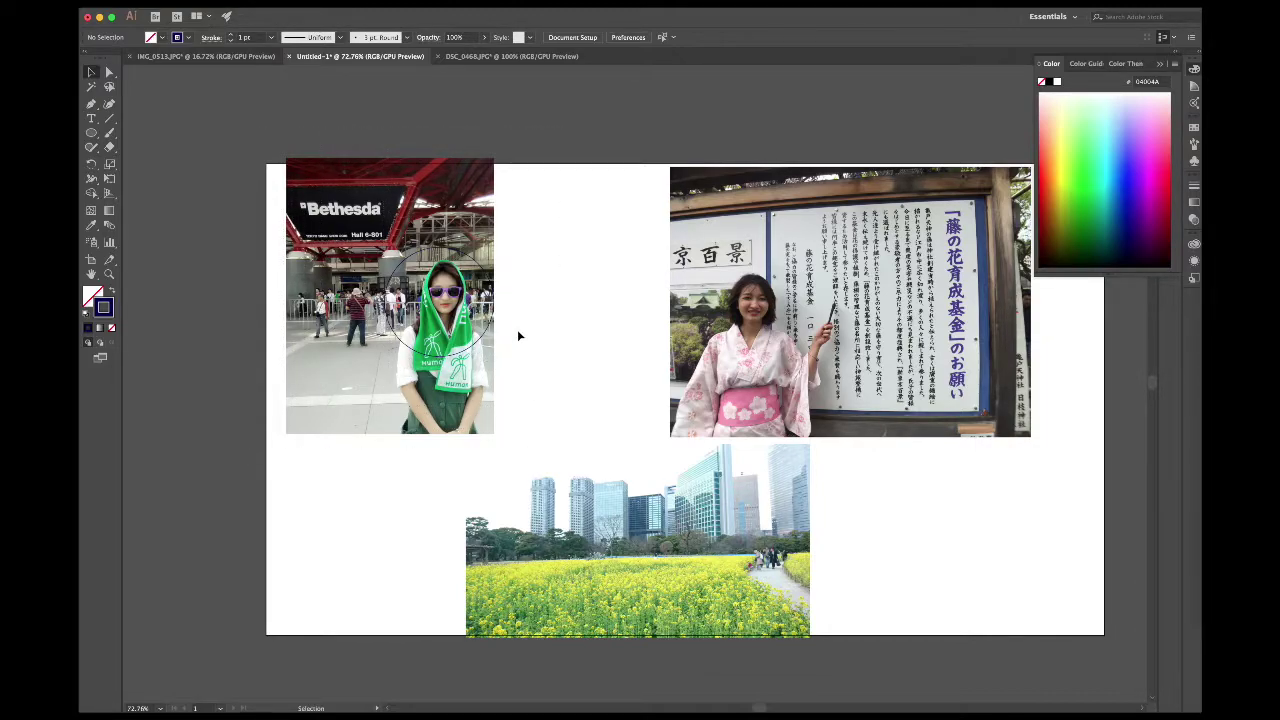
{"action": "left_click", "coordinate": [421, 333]}
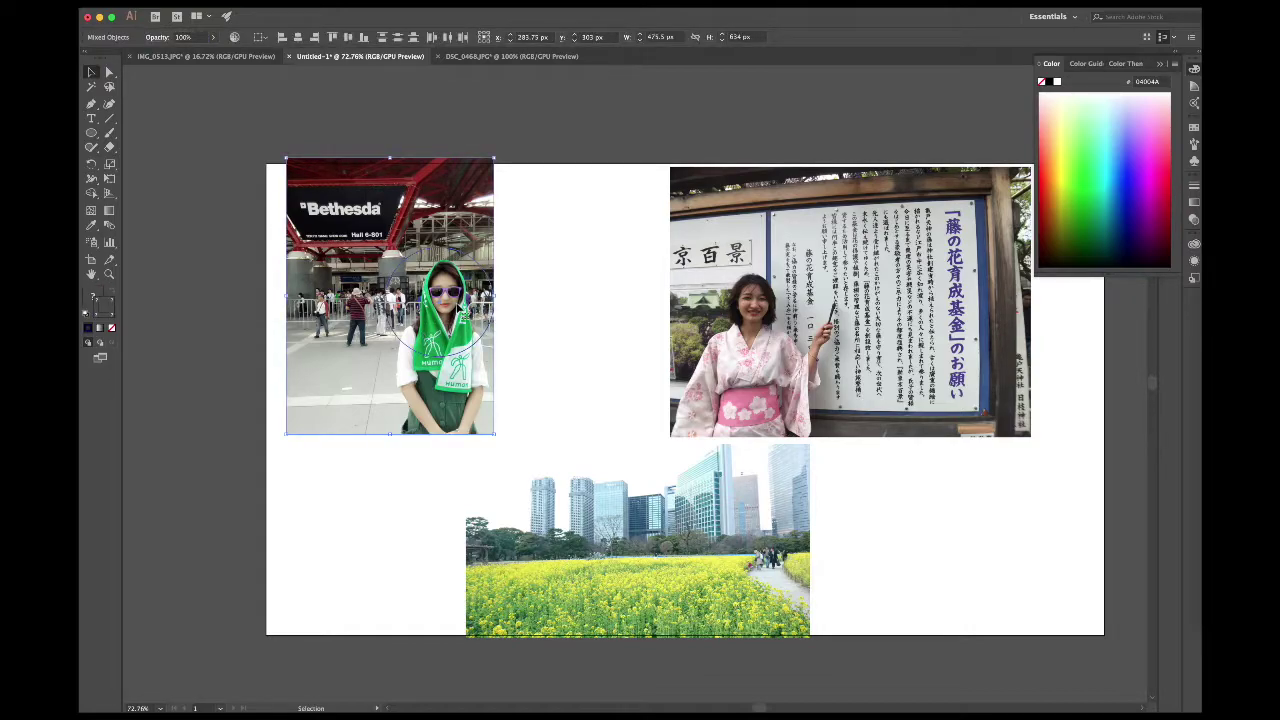
{"action": "right_click", "coordinate": [457, 309]}
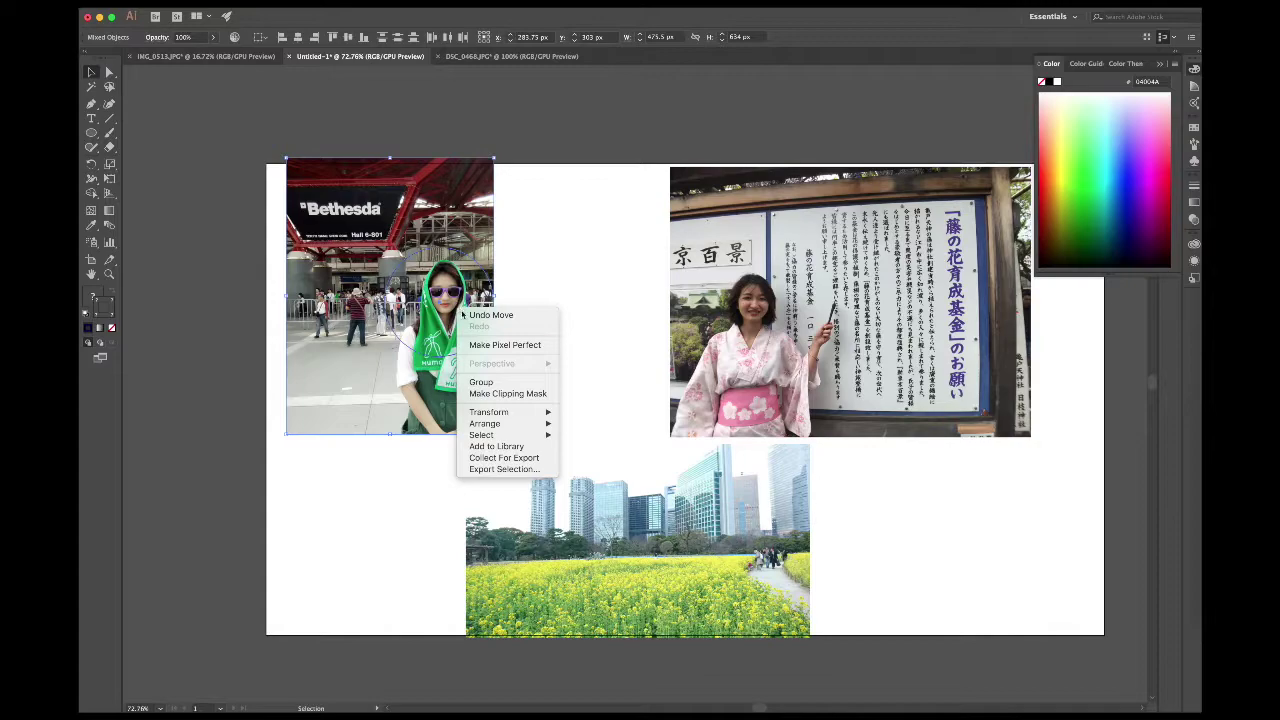
{"action": "left_click", "coordinate": [488, 394]}
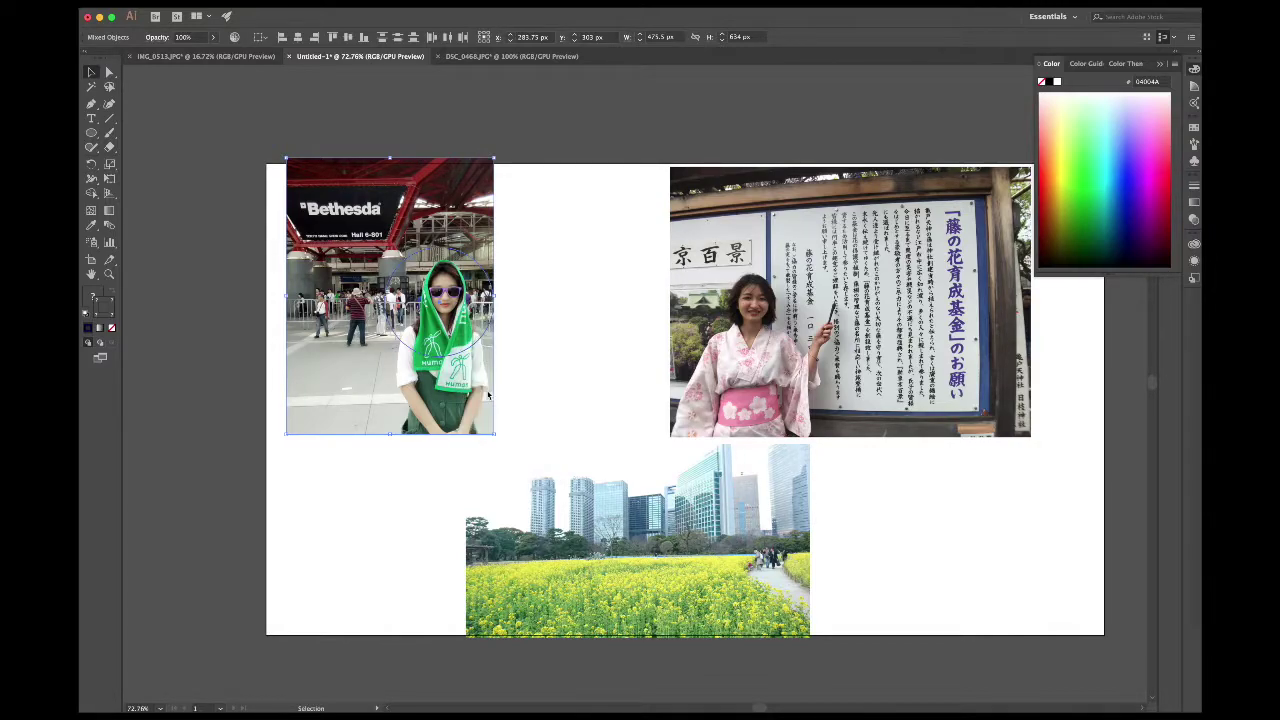
{"action": "left_click", "coordinate": [518, 373]}
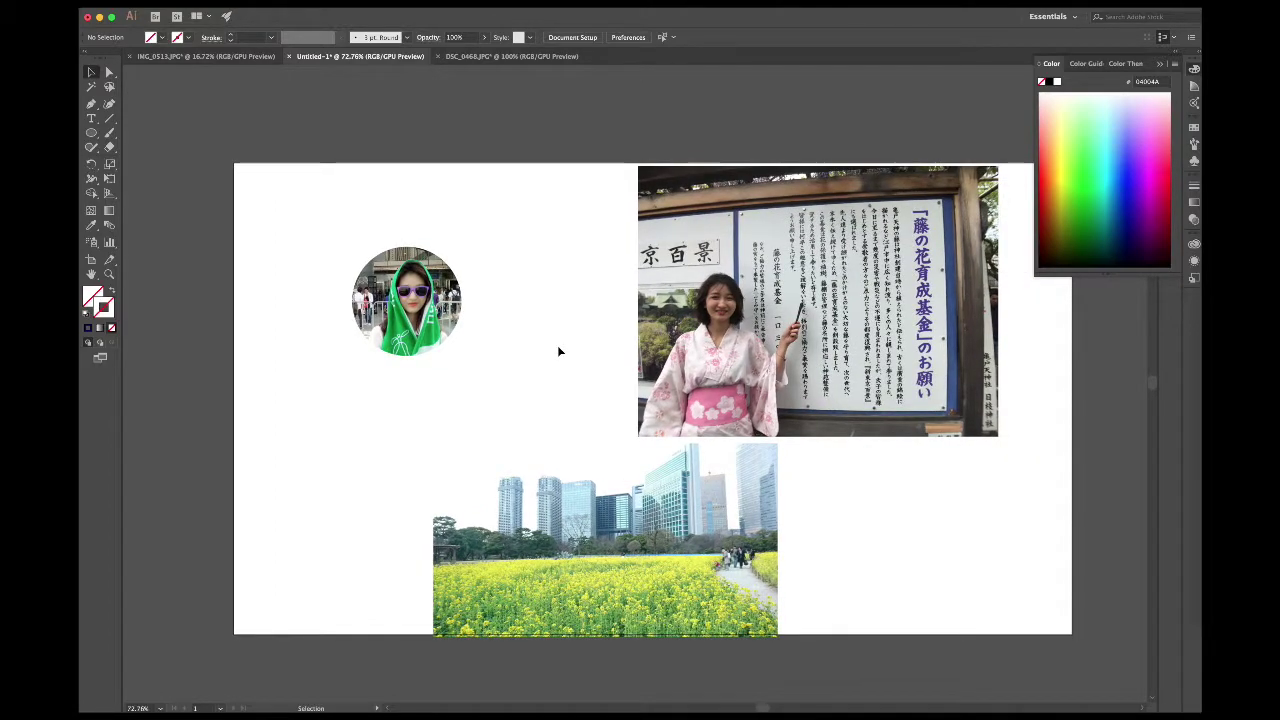
- Open the basic shape tools flyout from the Ellipse tool in the toolbar
{"action": "scroll", "coordinate": [557, 345], "scroll_direction": "right", "scroll_amount": 5}
{"action": "scroll", "coordinate": [557, 345], "scroll_direction": "down", "scroll_amount": 2}
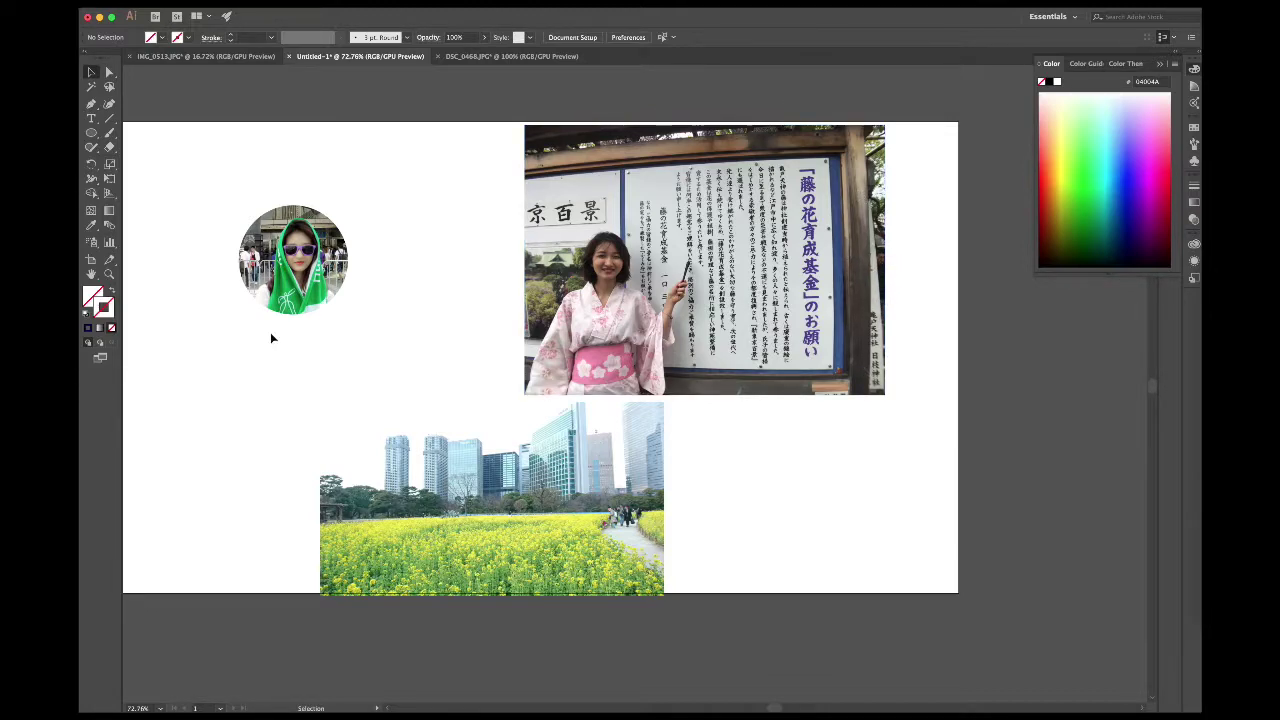
{"action": "left_click", "coordinate": [99, 135]}
{"action": "left_click", "coordinate": [97, 140]}
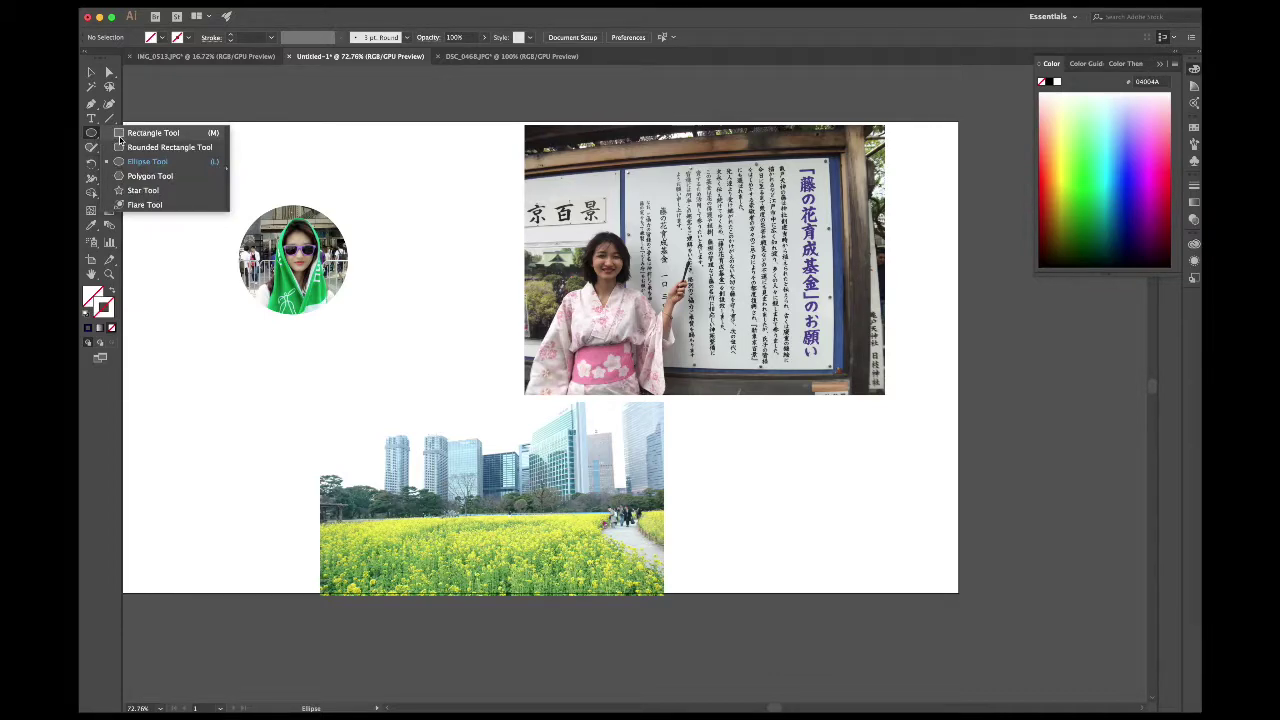
- Draw a 783 × 503 px rectangle with a 1 pt dark outline over the sign photo, undoing a stray square
{"action": "left_click", "coordinate": [121, 134]}
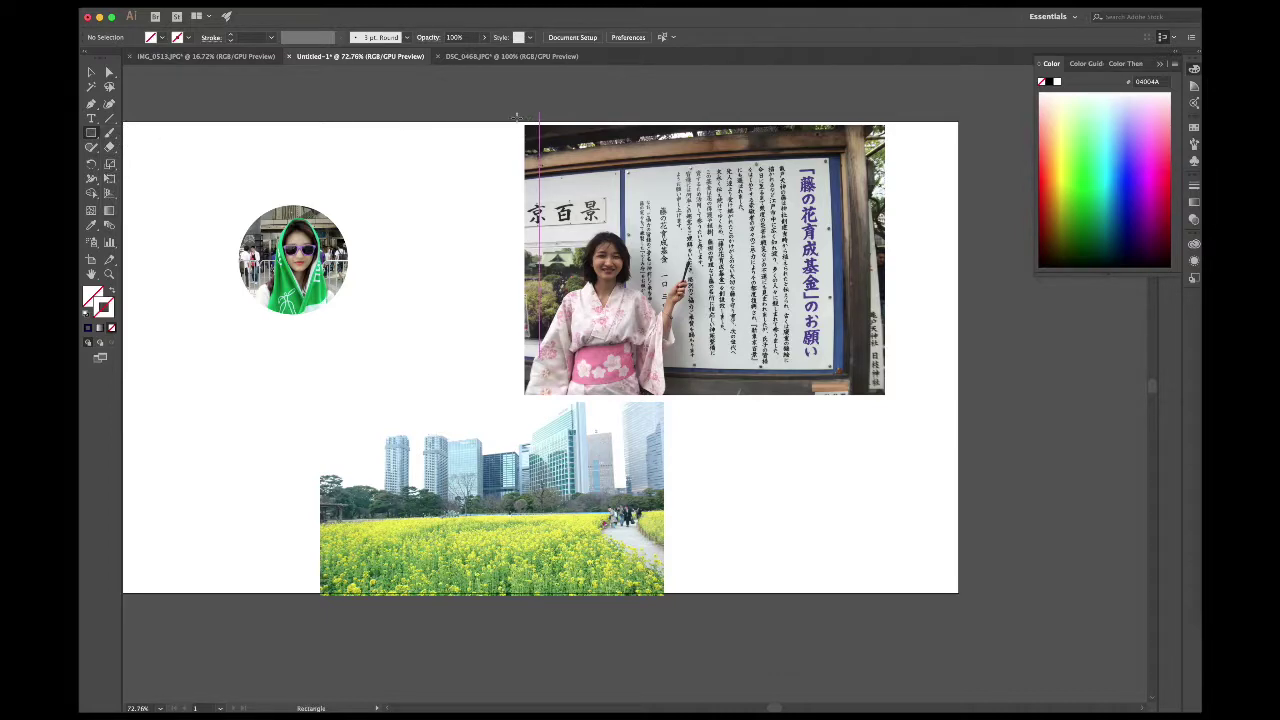
{"action": "mouse_move", "coordinate": [510, 125]}
{"action": "left_mouse_down"}
{"action": "mouse_move", "coordinate": [858, 332]}
{"action": "mouse_move", "coordinate": [866, 393]}
{"action": "mouse_move", "coordinate": [792, 285]}
{"action": "mouse_move", "coordinate": [857, 383]}
{"action": "left_mouse_up"}
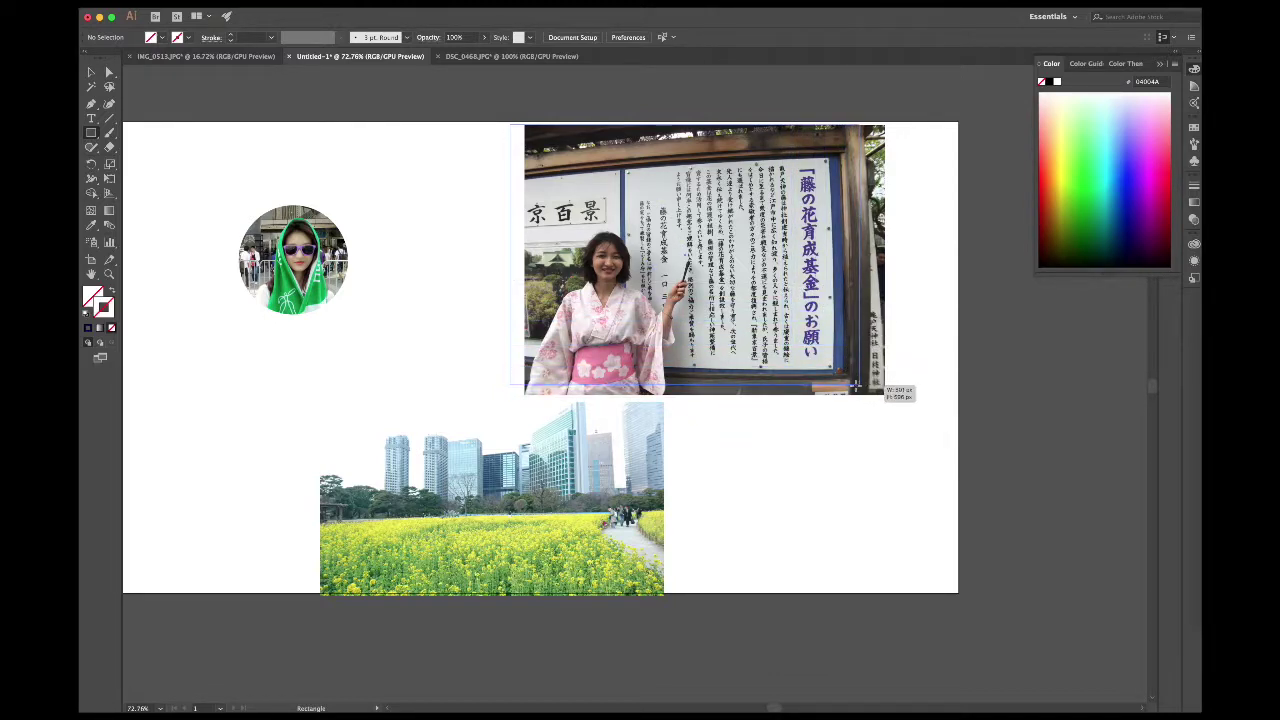
{"action": "mouse_move", "coordinate": [857, 383]}
{"action": "left_mouse_down"}
{"action": "mouse_move", "coordinate": [849, 396]}
{"action": "mouse_move", "coordinate": [852, 369]}
{"action": "left_mouse_up"}
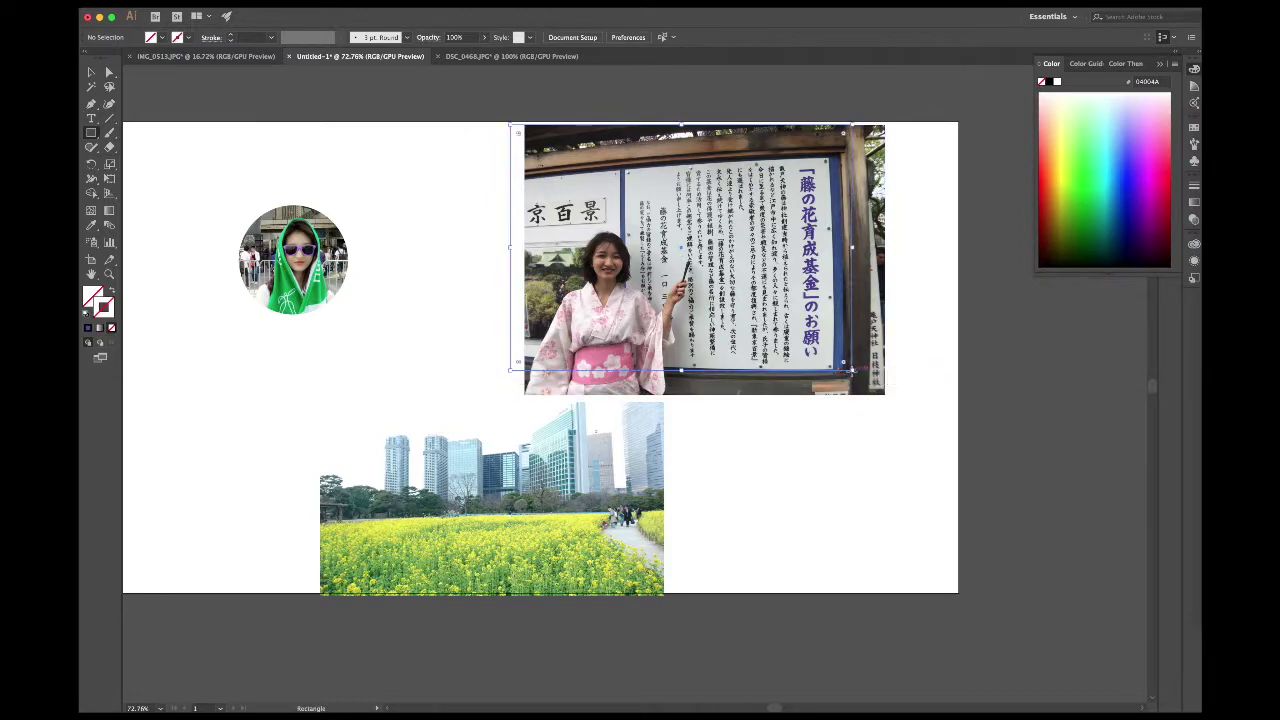
{"action": "left_click", "coordinate": [87, 328]}
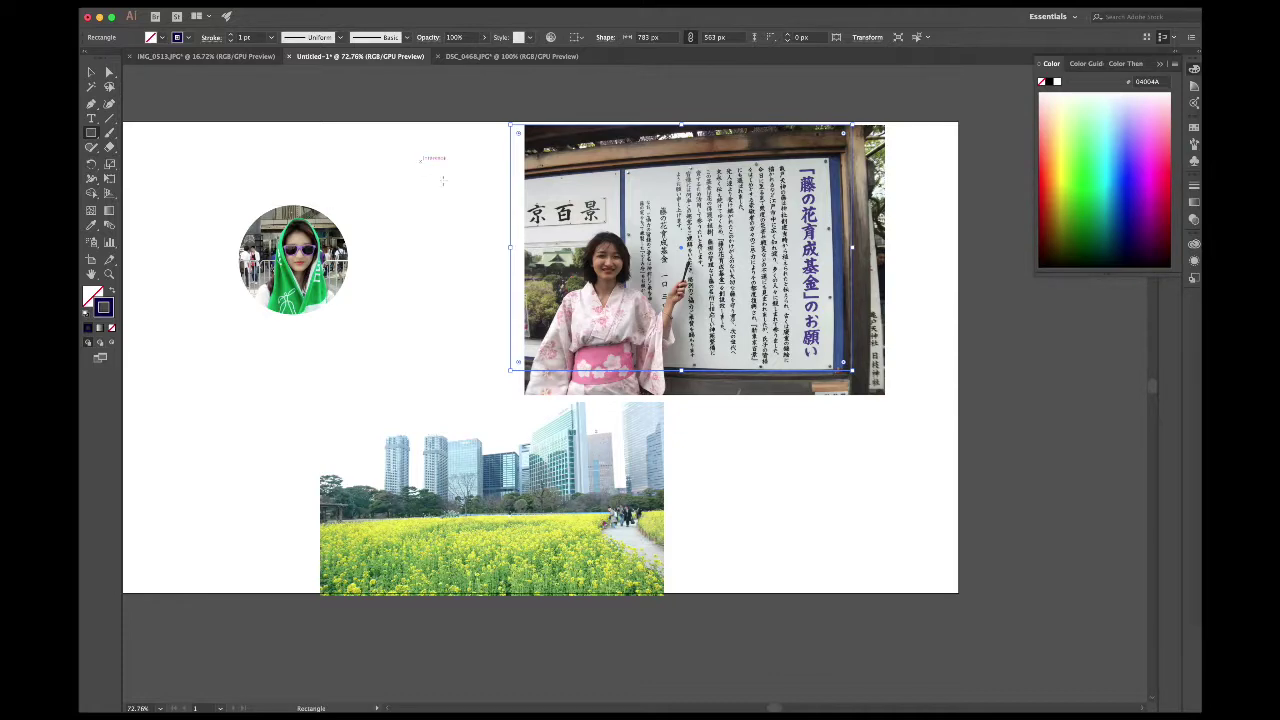
{"action": "left_click_drag", "start_coordinate": [420, 160], "coordinate": [456, 196]}
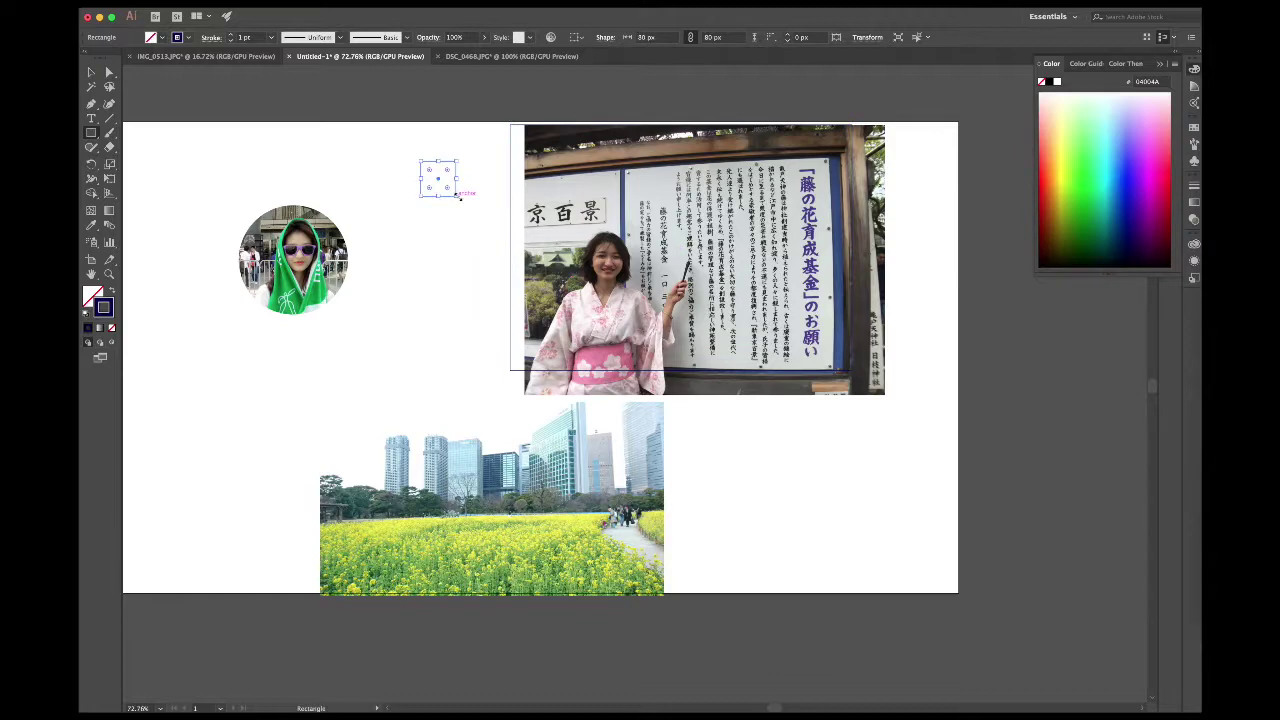
{"action": "key", "text": "ctrl+z"}
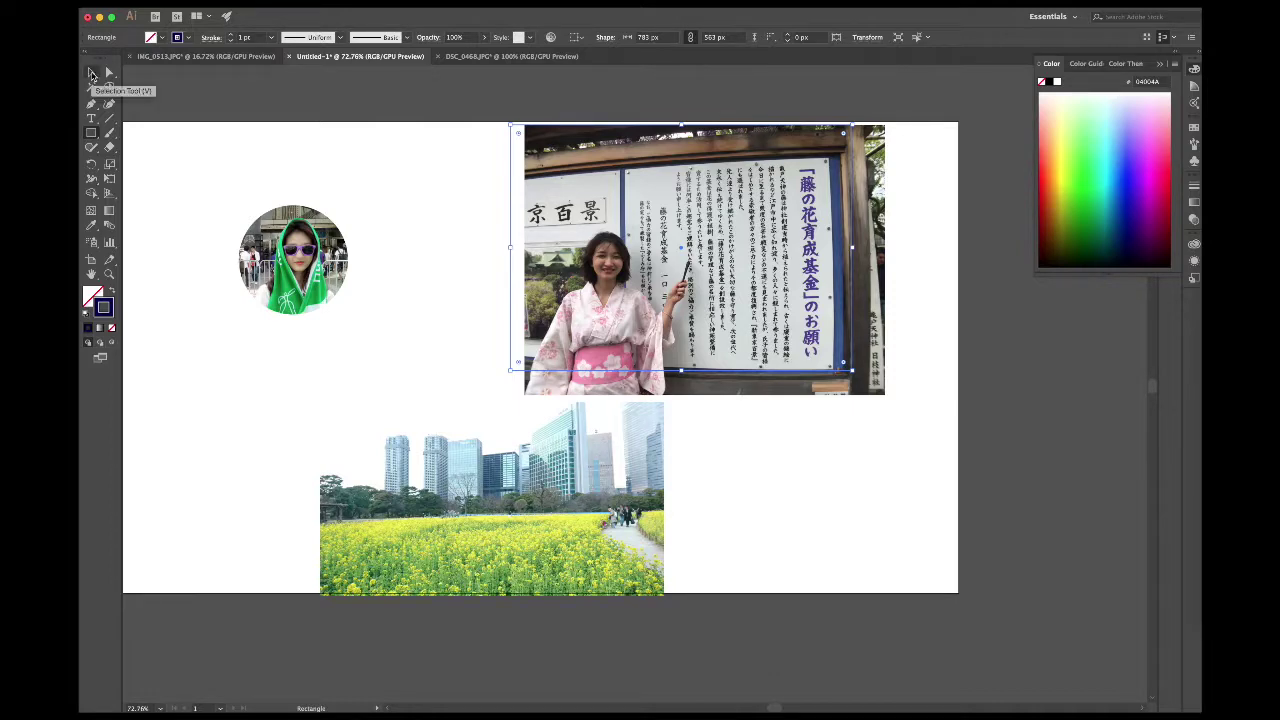
- Align the rectangle to the sign photo's top-left corner and resize it to about 730 × 563 px
{"action": "left_click", "coordinate": [91, 74]}
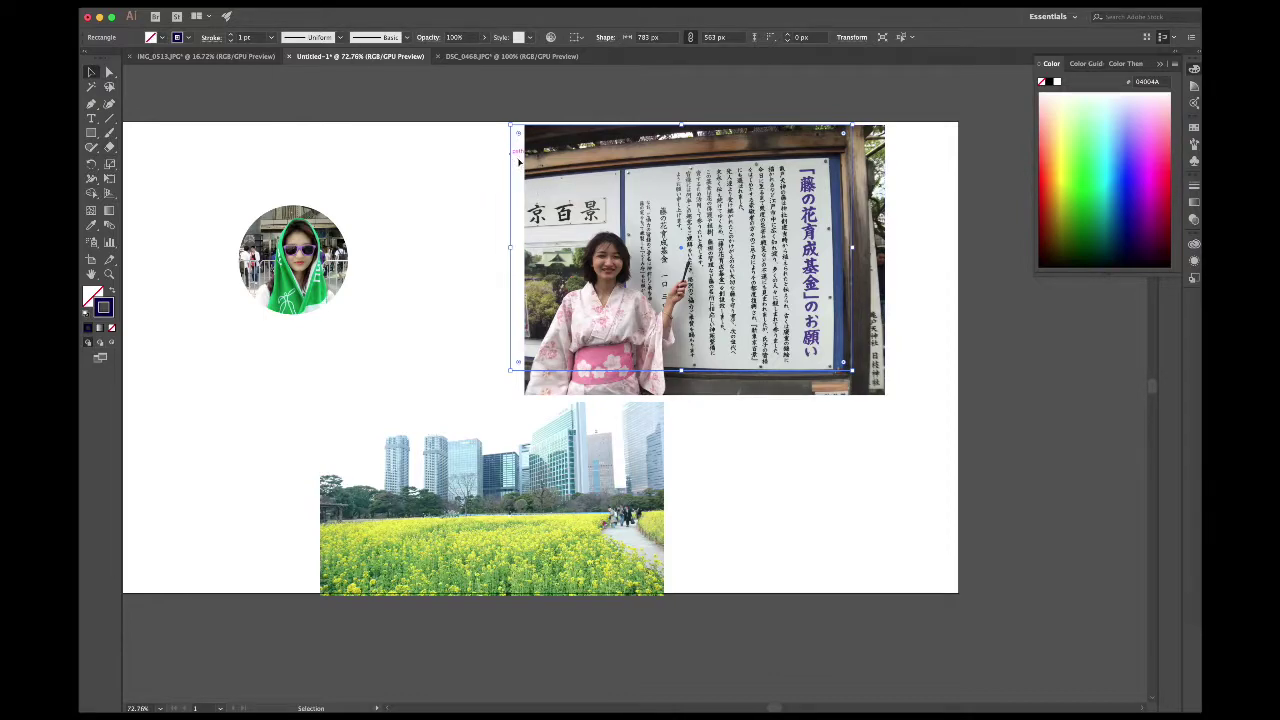
{"action": "mouse_move", "coordinate": [512, 157]}
{"action": "left_mouse_down"}
{"action": "mouse_move", "coordinate": [535, 176]}
{"action": "mouse_move", "coordinate": [529, 166]}
{"action": "left_mouse_up"}
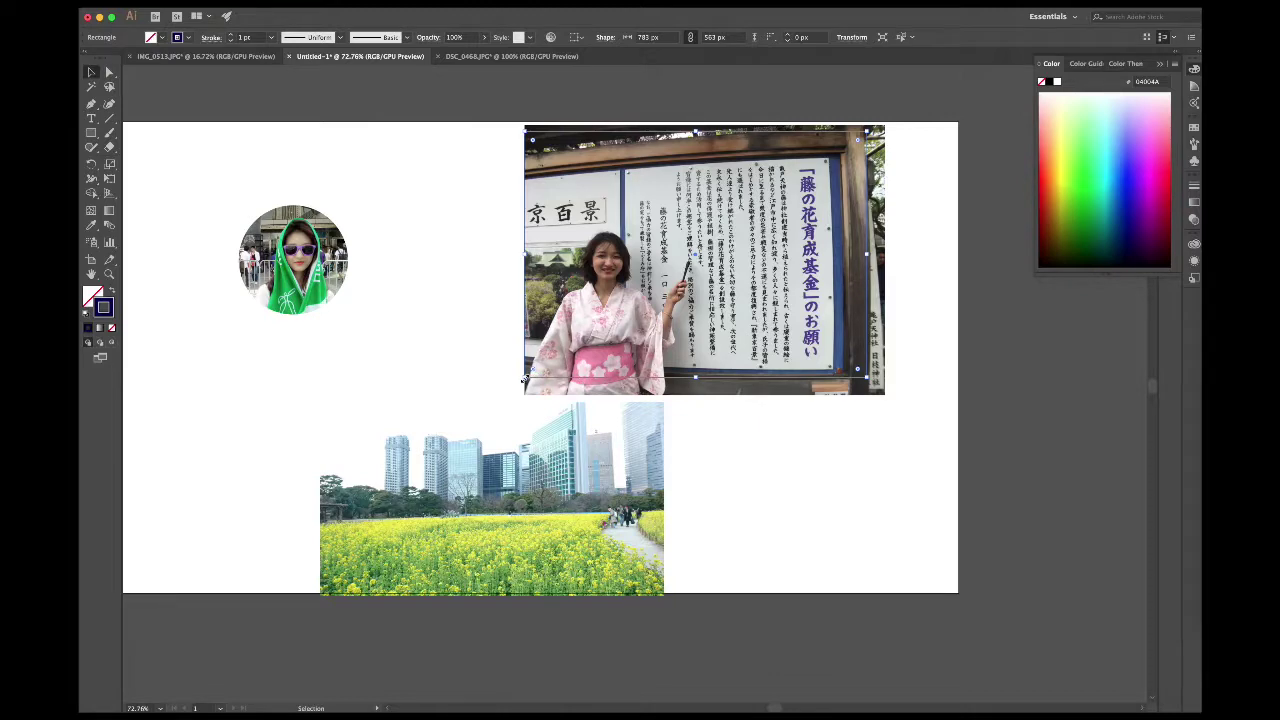
{"action": "mouse_move", "coordinate": [523, 380]}
{"action": "left_mouse_down"}
{"action": "mouse_move", "coordinate": [555, 373]}
{"action": "mouse_move", "coordinate": [549, 385]}
{"action": "left_mouse_up"}
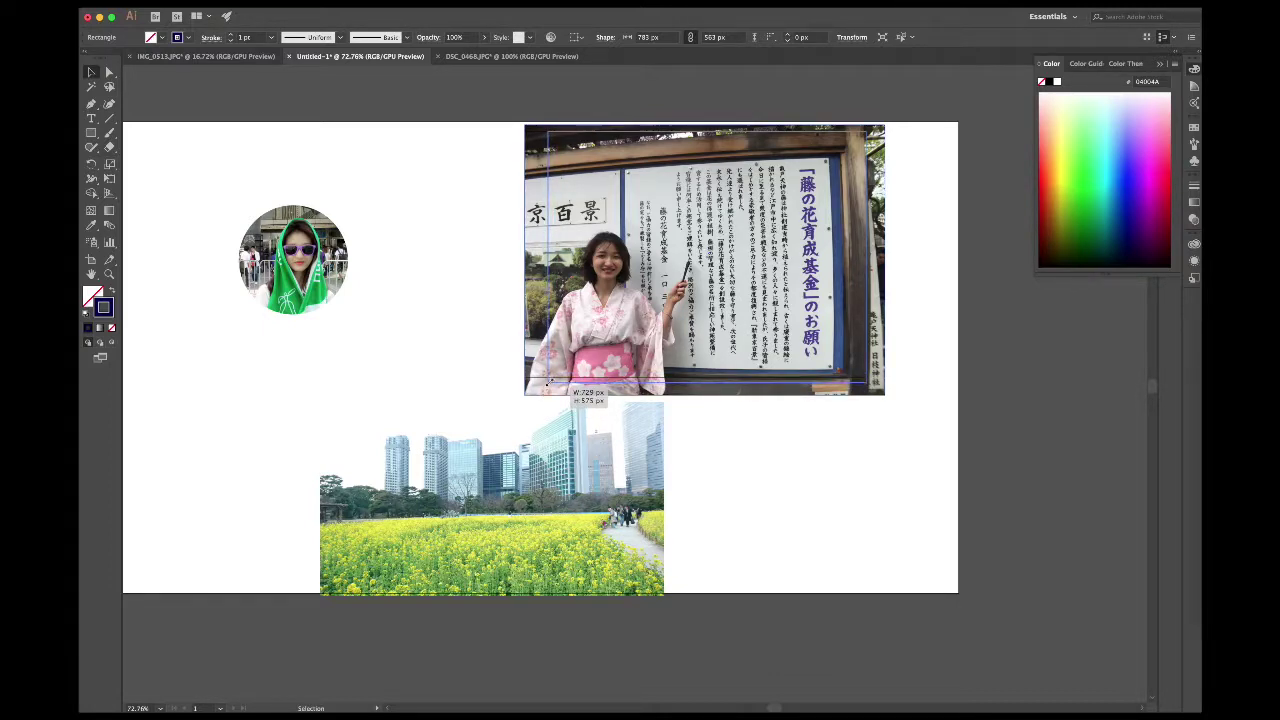
{"action": "left_click_drag", "start_coordinate": [549, 385], "coordinate": [548, 376]}
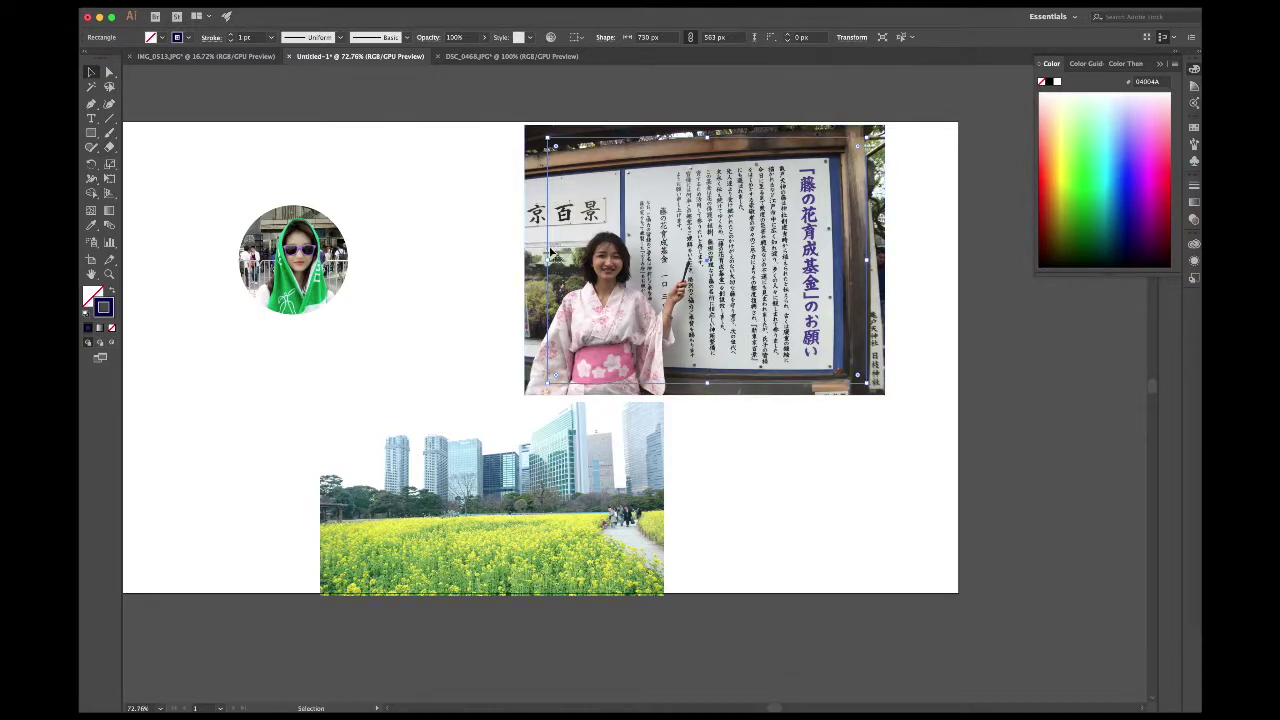
{"action": "left_click", "coordinate": [899, 397]}
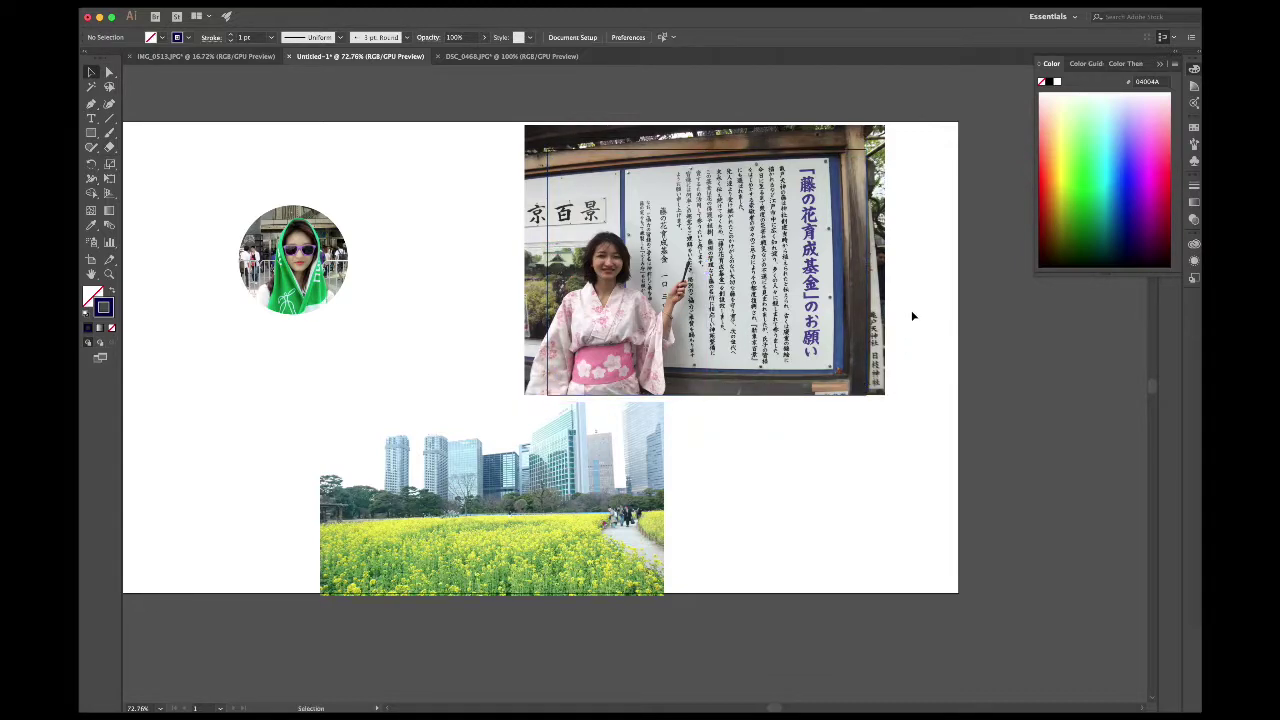
- Clip the sign photo to the rectangle and nudge the cropped photo slightly upward
{"action": "left_click", "coordinate": [815, 297]}
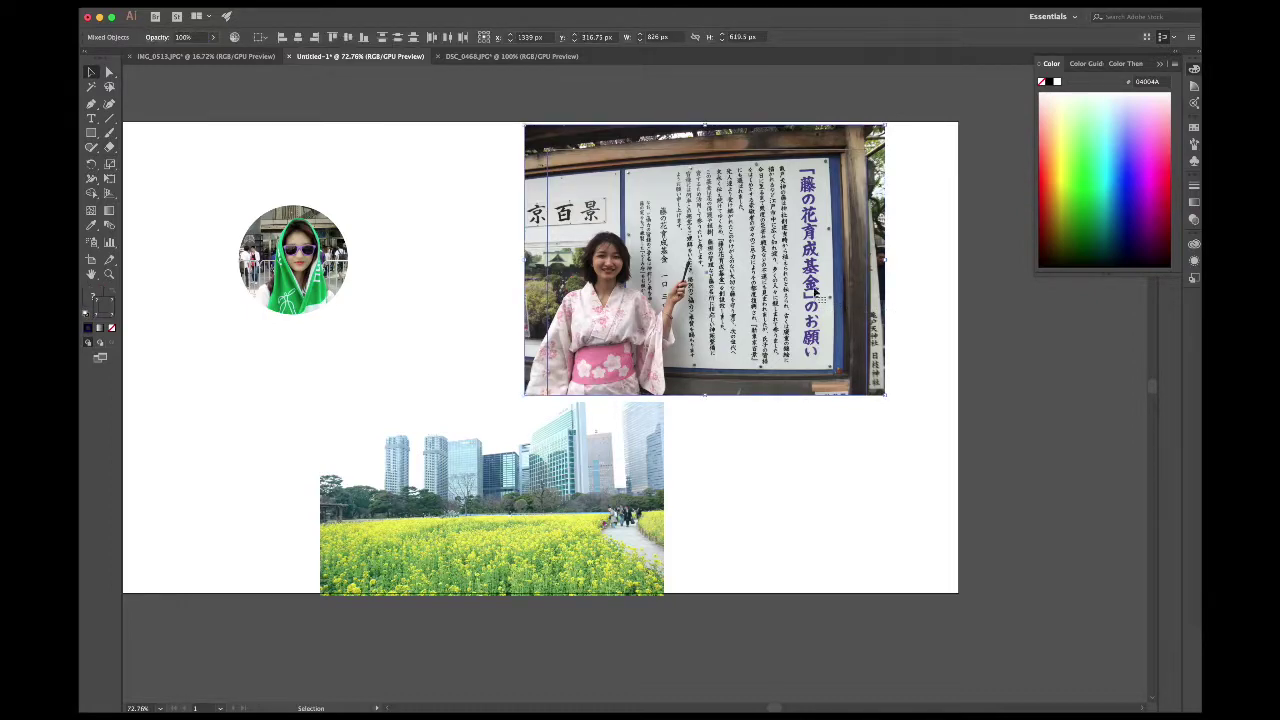
{"action": "right_click", "coordinate": [817, 272]}
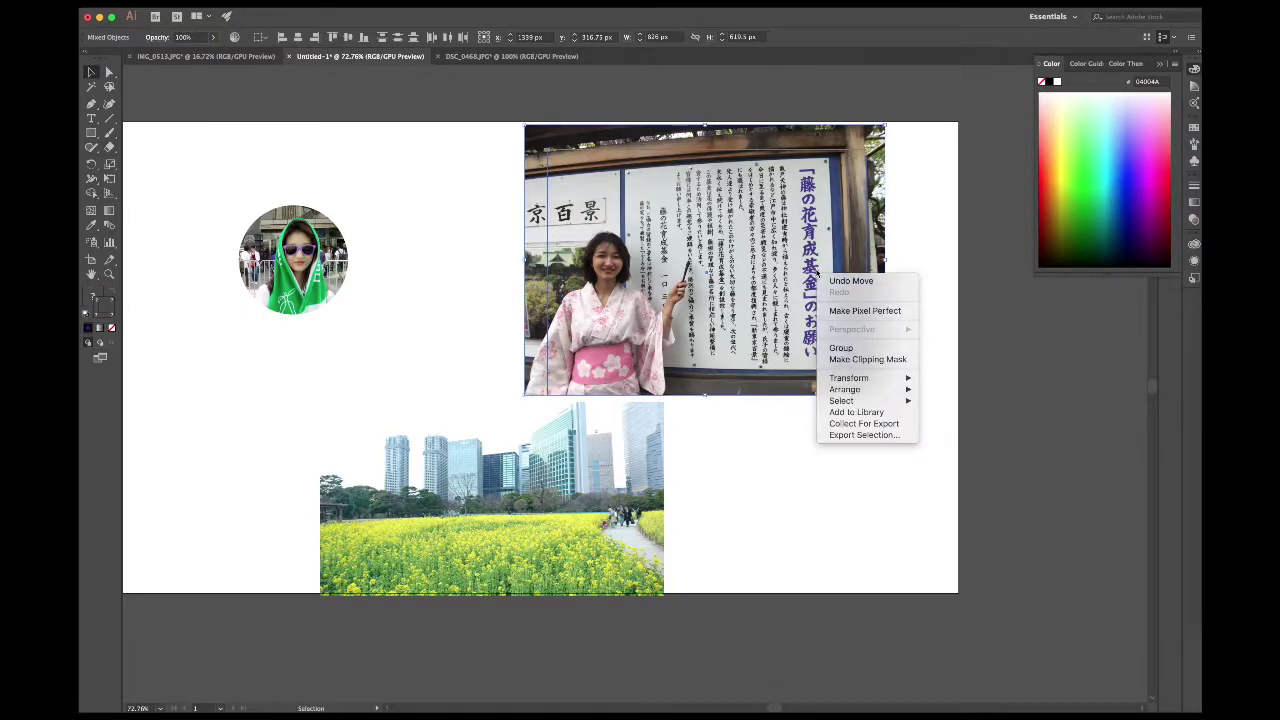
{"action": "left_click", "coordinate": [851, 362]}
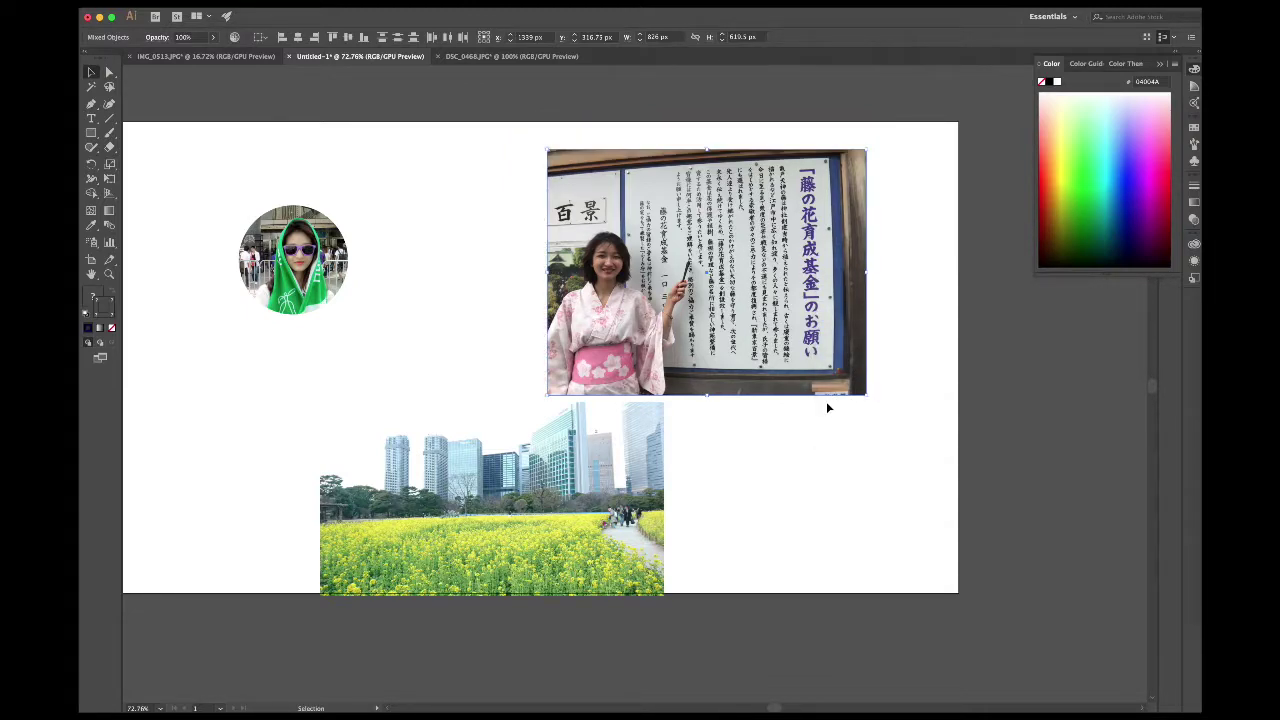
{"action": "left_click_drag", "start_coordinate": [840, 387], "coordinate": [837, 374]}
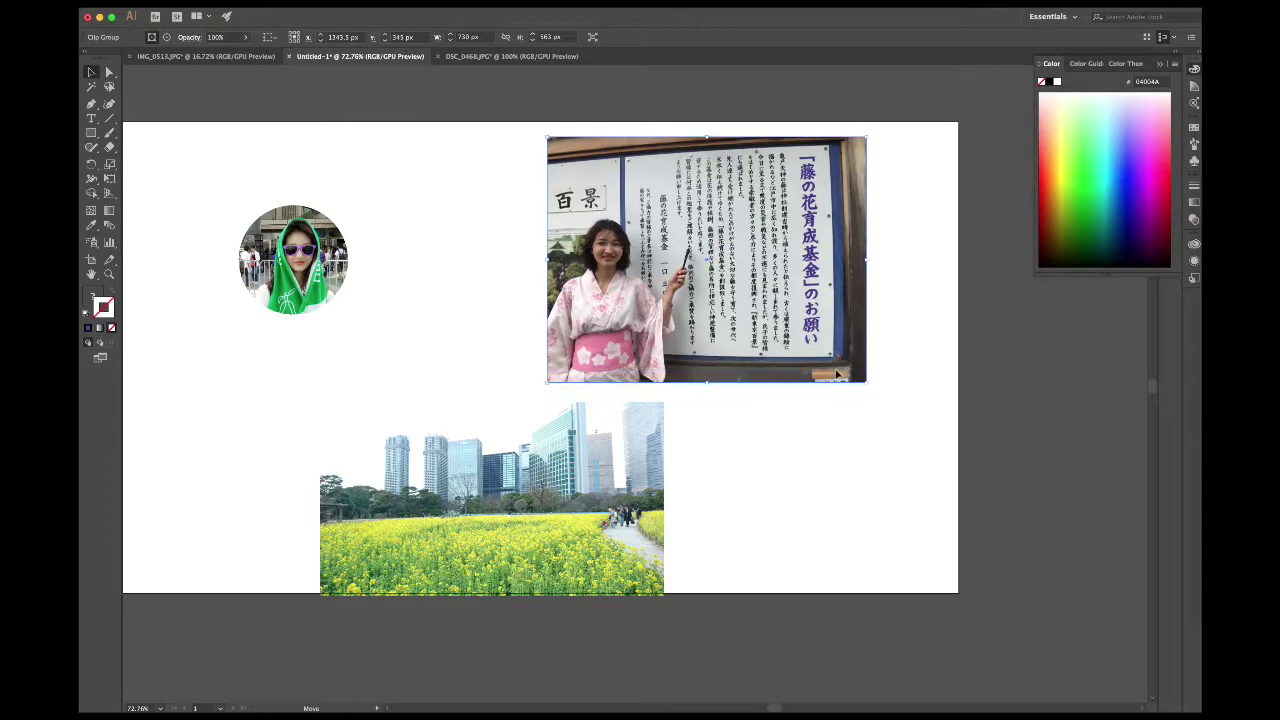
{"action": "scroll", "coordinate": [799, 441], "scroll_direction": "down", "scroll_amount": 5}
{"action": "scroll", "coordinate": [799, 441], "scroll_direction": "left", "scroll_amount": 2}
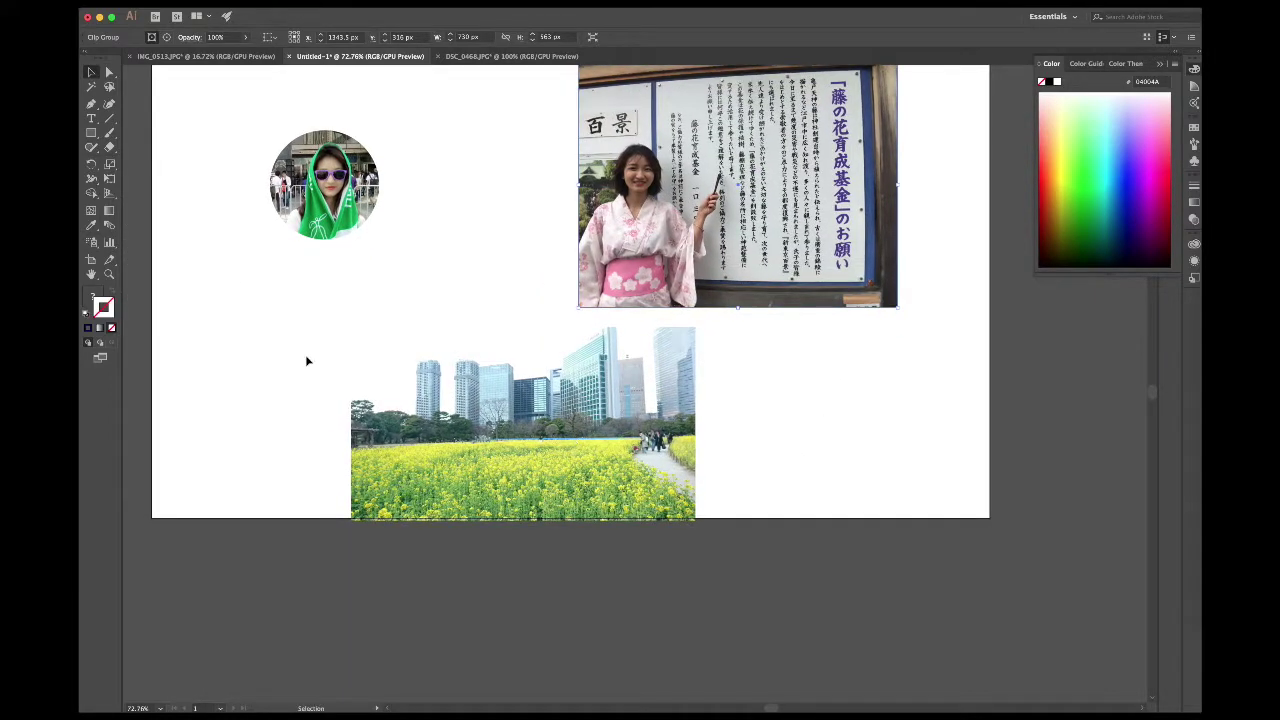
- Clip the city and flower-field photo to a 628 × 442 px rectangle covering its left part
{"action": "left_click", "coordinate": [91, 132]}
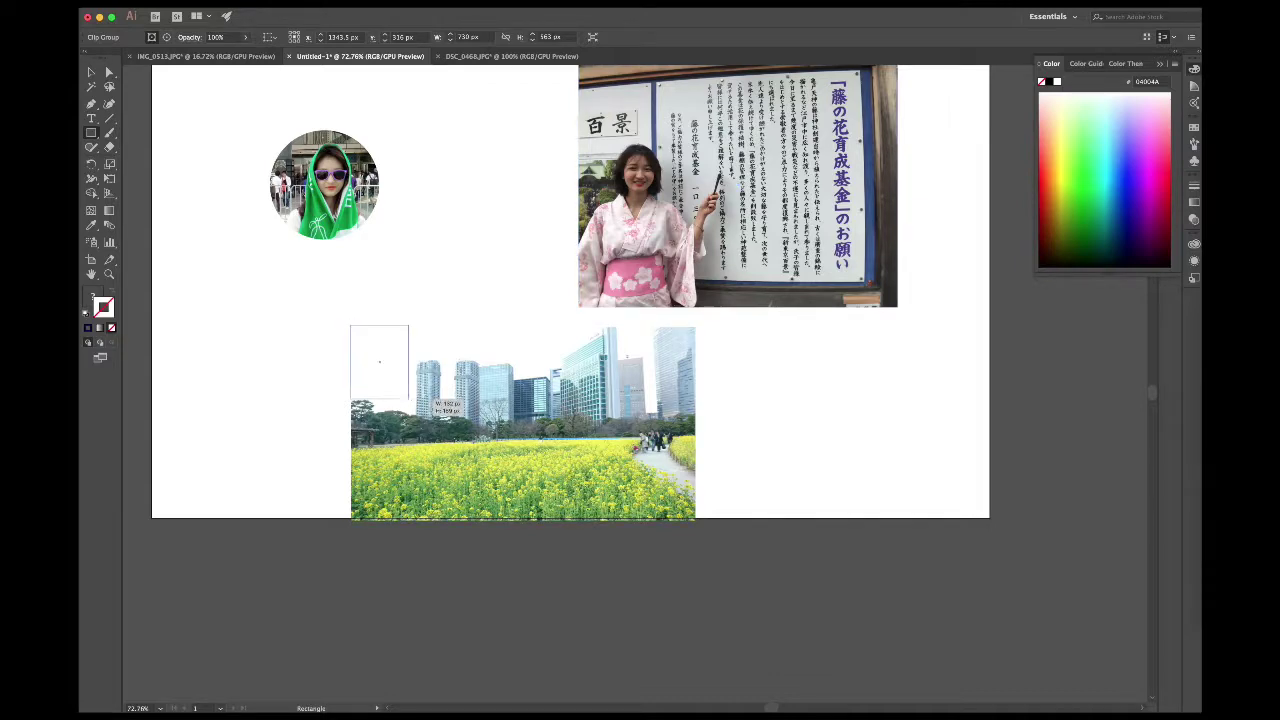
{"action": "left_click_drag", "start_coordinate": [351, 326], "coordinate": [627, 519]}
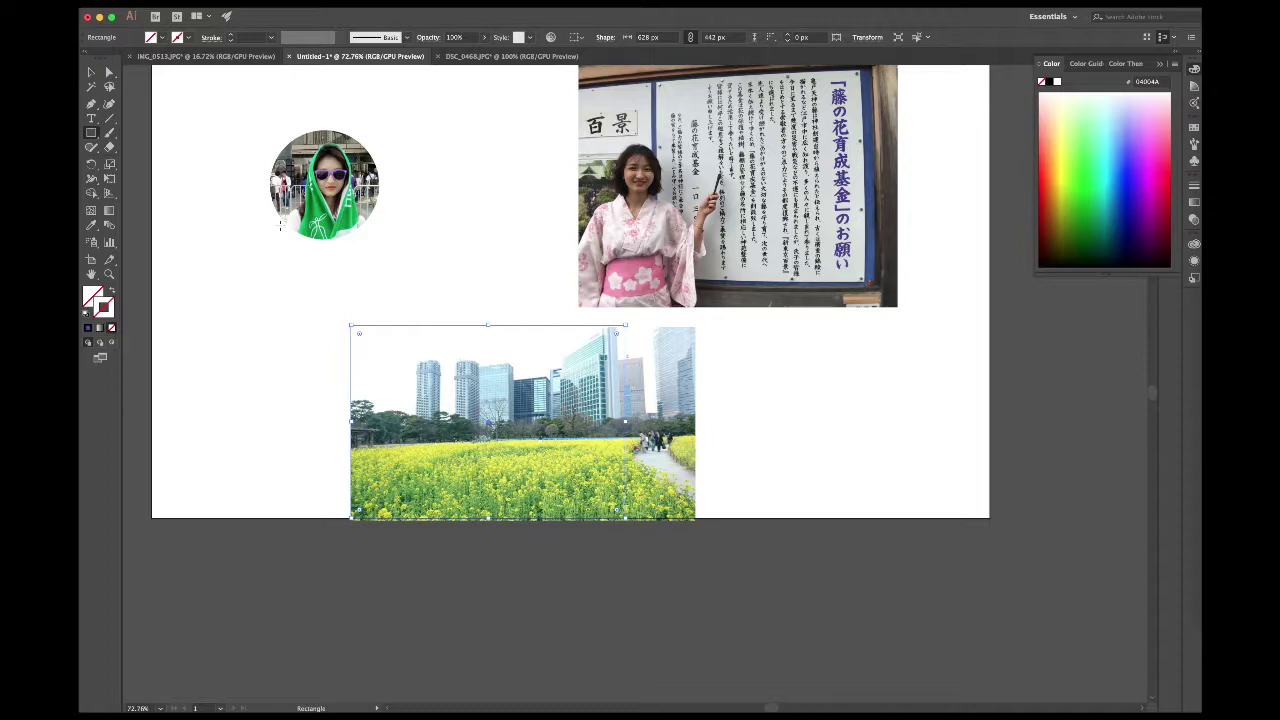
{"action": "left_click", "coordinate": [91, 72]}
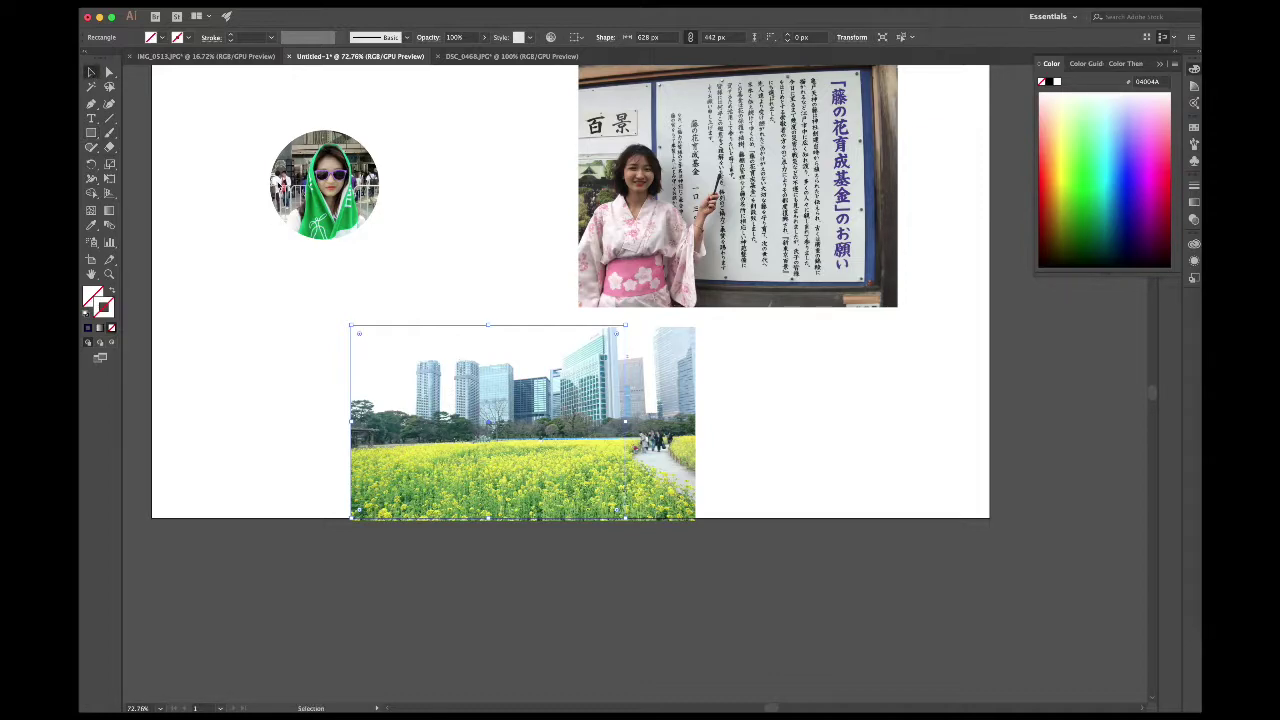
{"action": "left_click", "coordinate": [595, 419], "text": "shift"}
{"action": "right_click", "coordinate": [616, 411]}
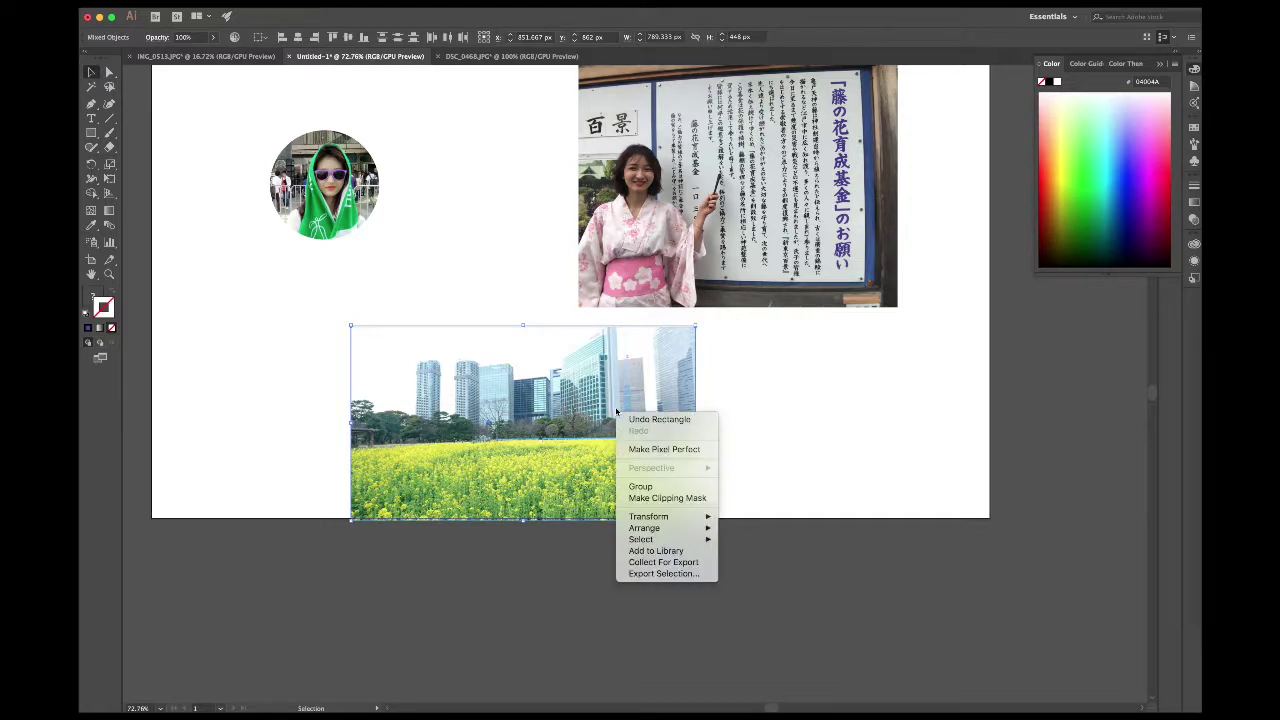
{"action": "left_click", "coordinate": [655, 497]}
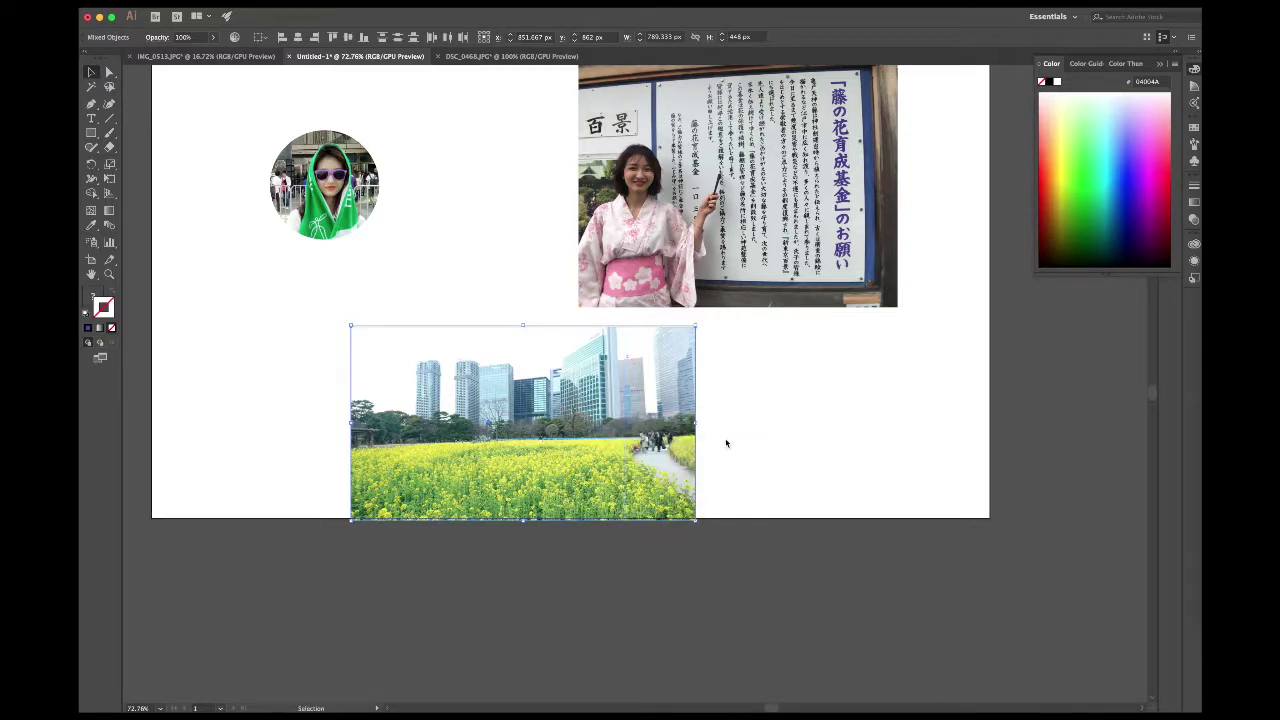
{"action": "left_click", "coordinate": [730, 441]}
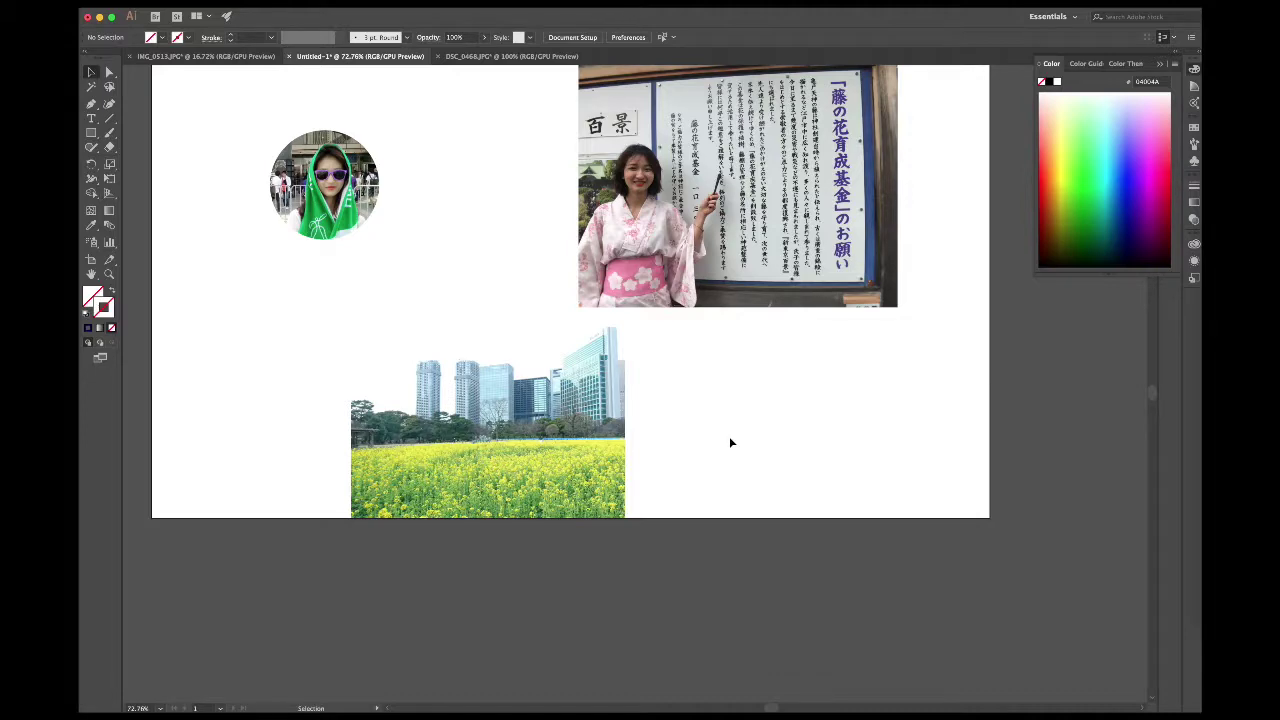
- Outline the cropped city and flower-field photo in dark blue #04004A
{"action": "scroll", "coordinate": [727, 435], "scroll_direction": "down", "scroll_amount": 3}
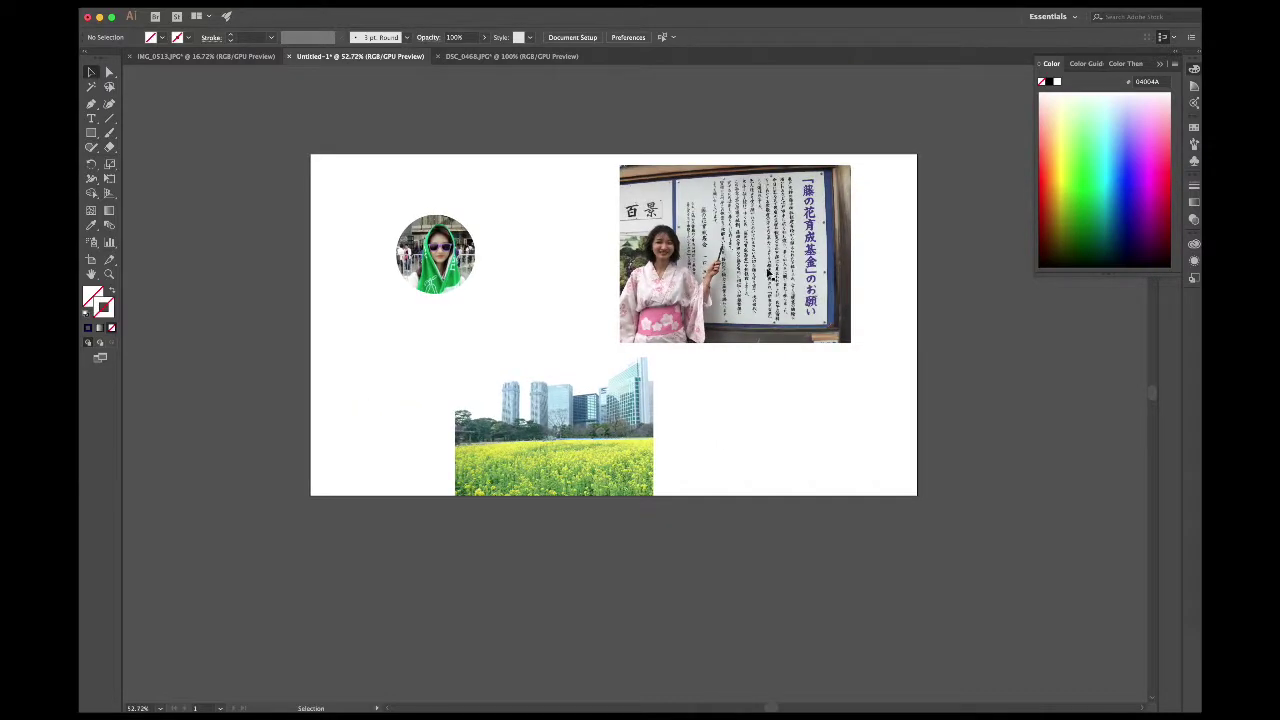
{"action": "scroll", "coordinate": [550, 205], "scroll_direction": "up", "scroll_amount": 3}
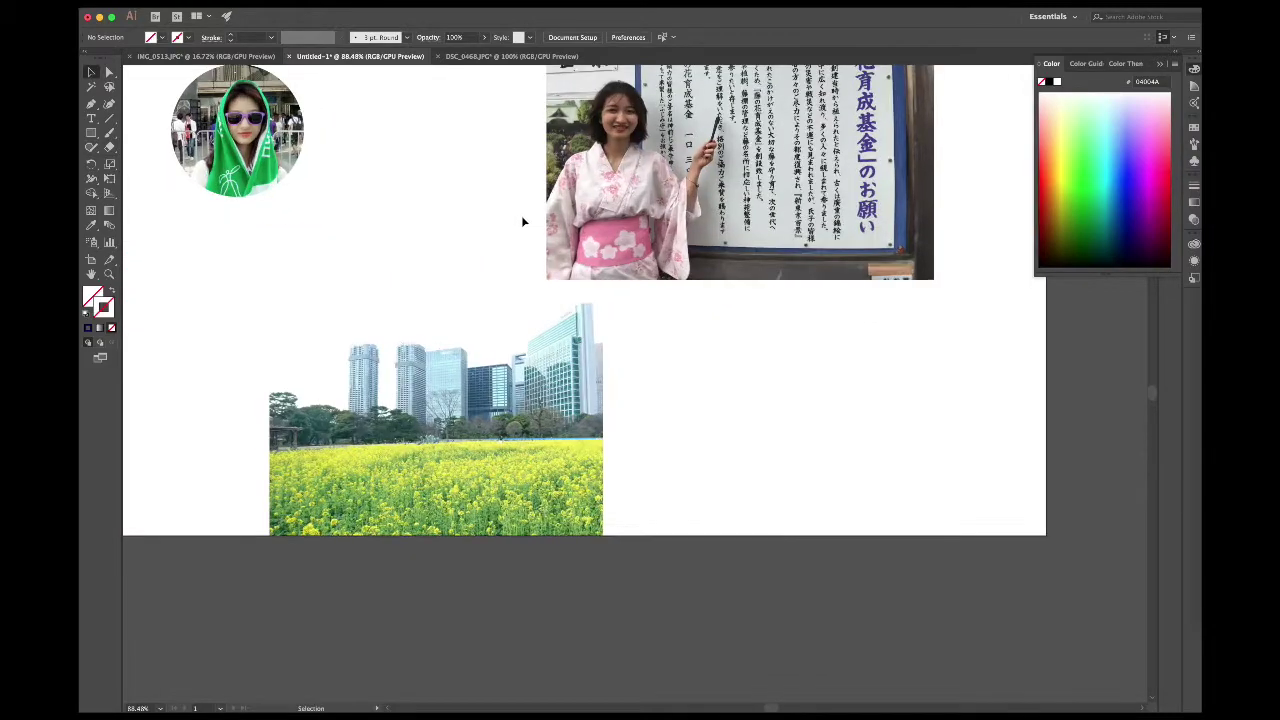
{"action": "scroll", "coordinate": [521, 215], "scroll_direction": "left", "scroll_amount": 2}
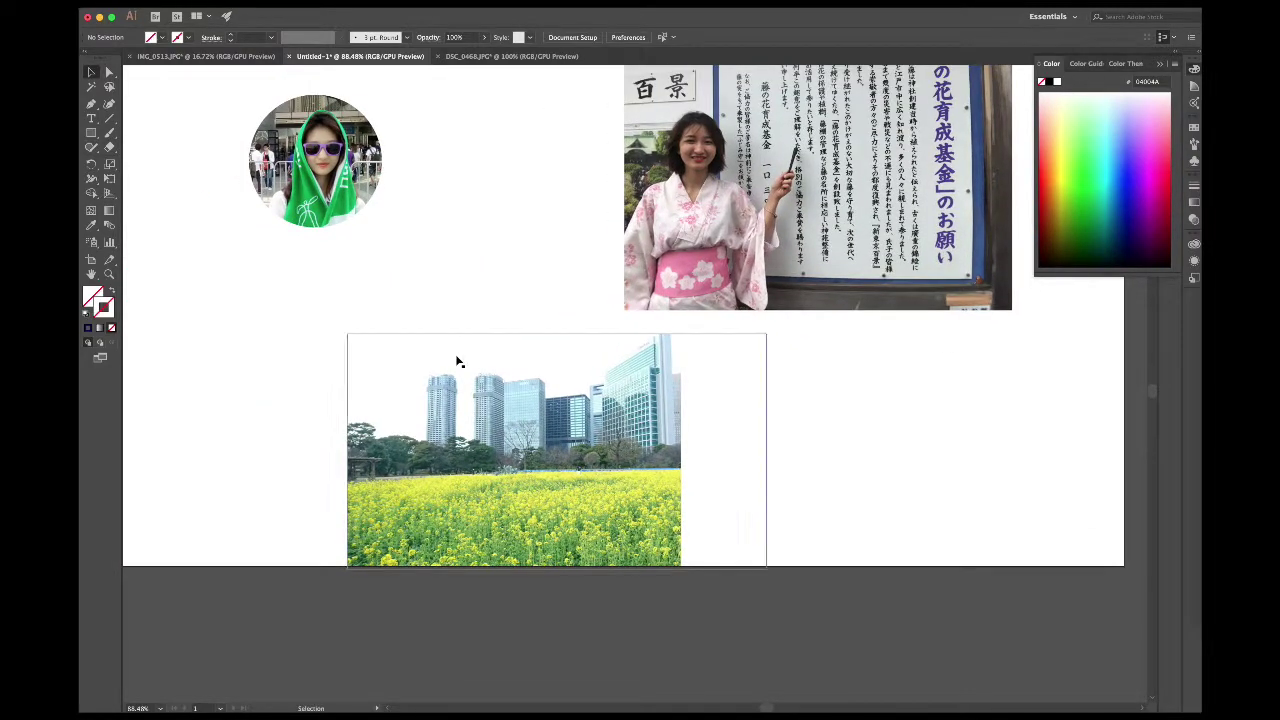
{"action": "left_click", "coordinate": [670, 430]}
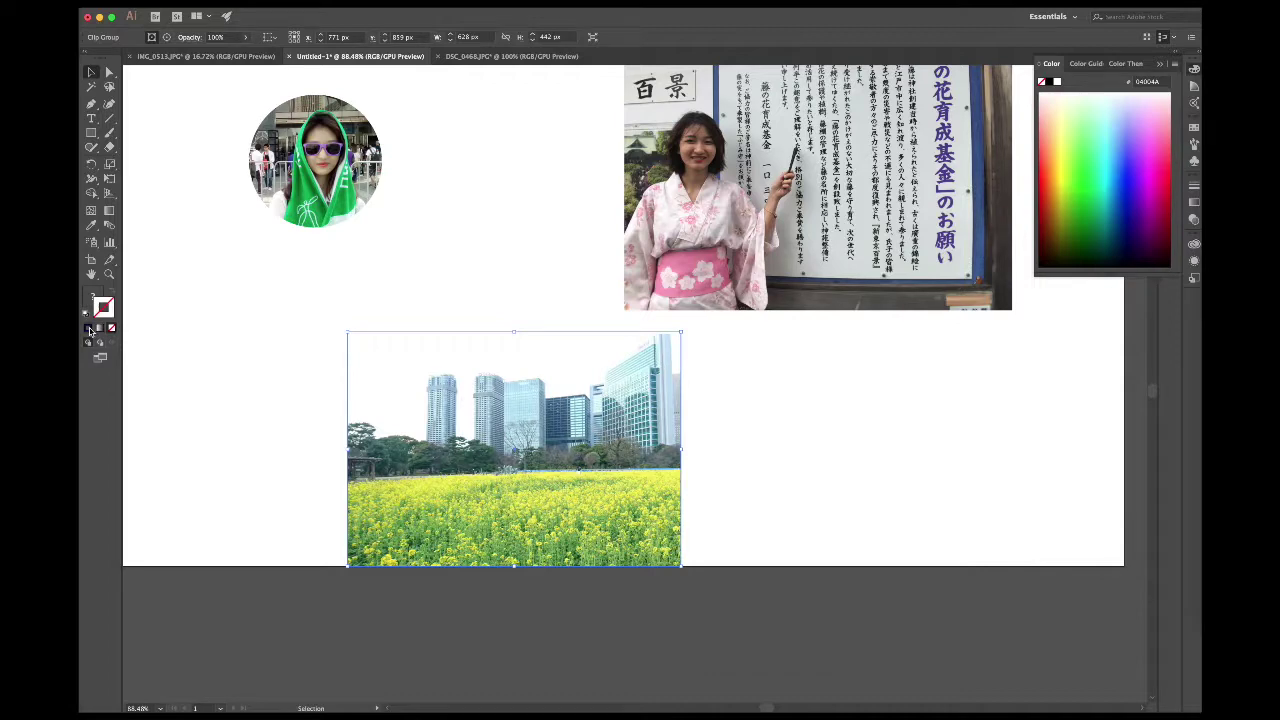
{"action": "left_click", "coordinate": [89, 330]}
{"action": "left_click", "coordinate": [220, 316]}
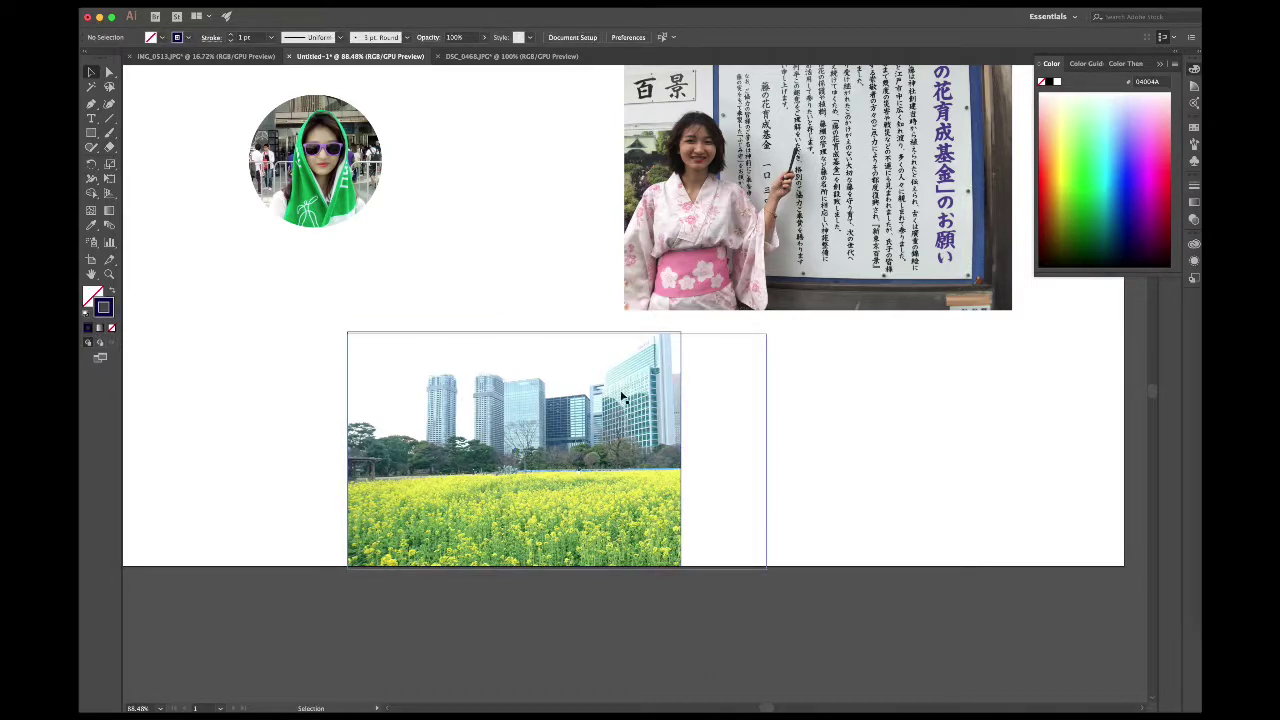
{"action": "left_click", "coordinate": [640, 248]}
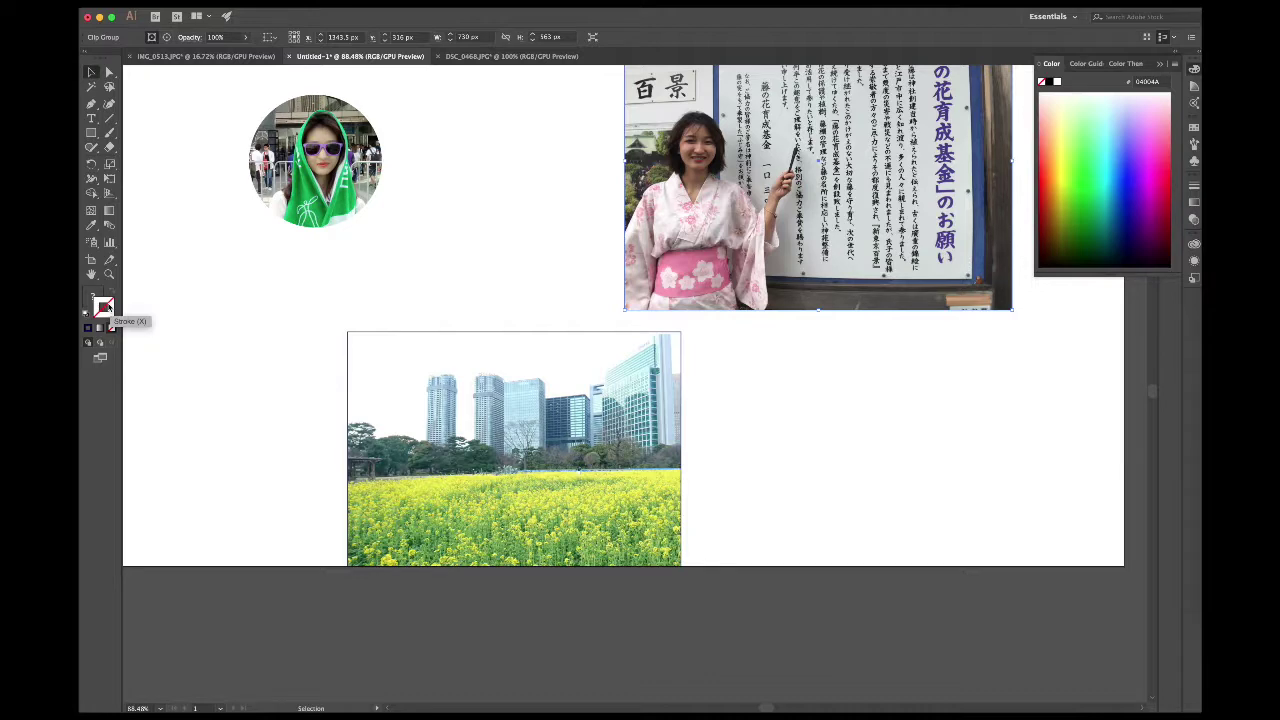
- Outline the kimono sign photo with a red FF4103 stroke, then select the circular portrait
{"action": "left_click", "coordinate": [1047, 174]}
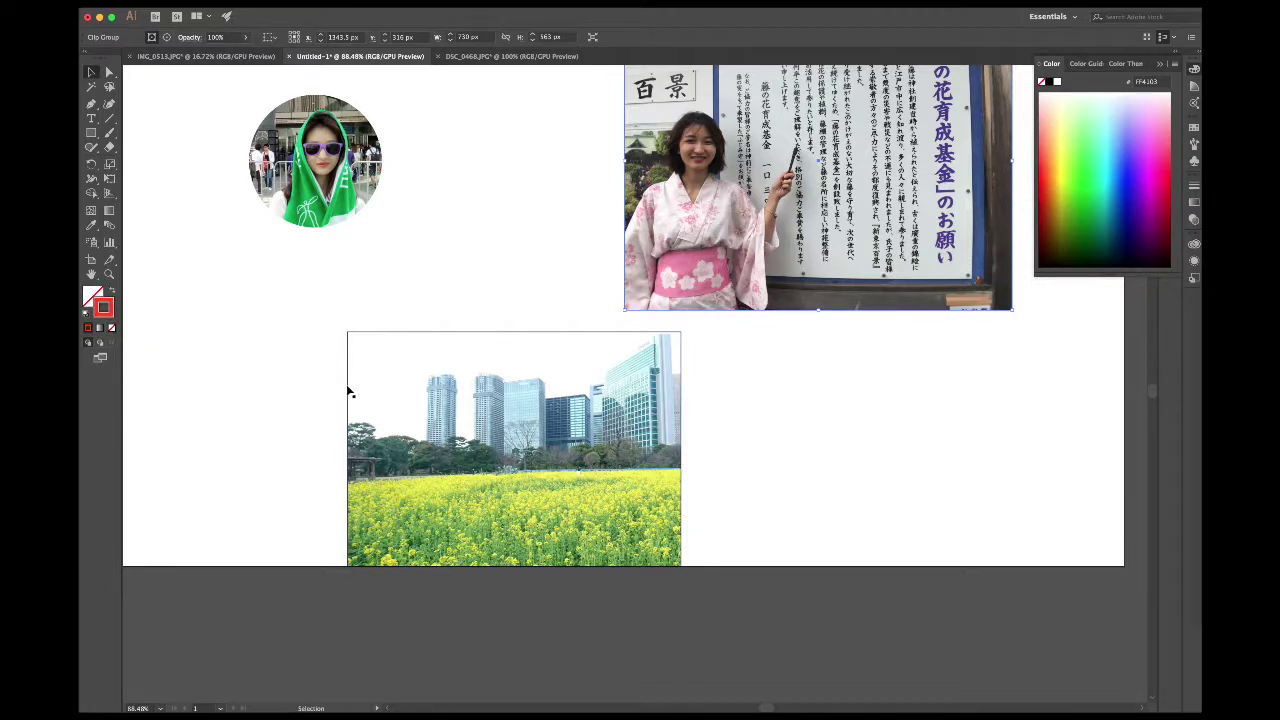
{"action": "left_click", "coordinate": [280, 381]}
{"action": "scroll", "coordinate": [526, 257], "scroll_direction": "up", "scroll_amount": 3}
{"action": "scroll", "coordinate": [526, 257], "scroll_direction": "right", "scroll_amount": 2}
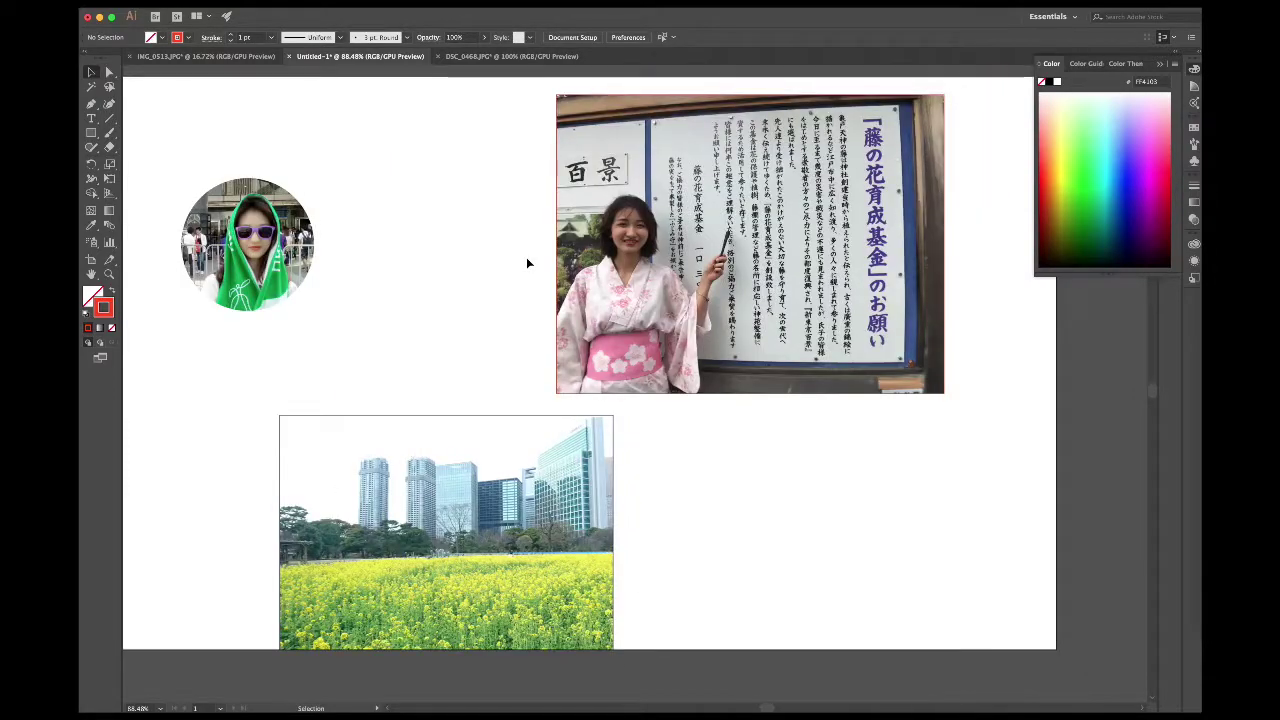
{"action": "scroll", "coordinate": [499, 292], "scroll_direction": "left", "scroll_amount": 1}
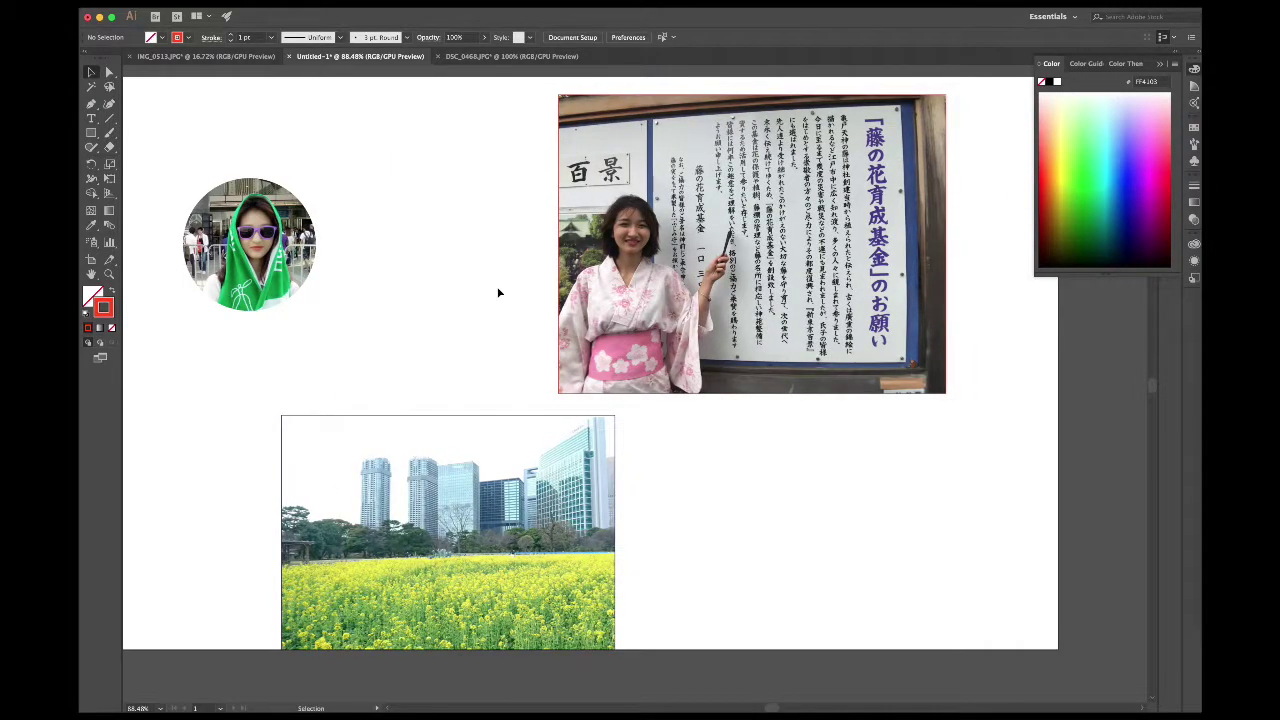
{"action": "scroll", "coordinate": [499, 292], "scroll_direction": "left", "scroll_amount": 3}
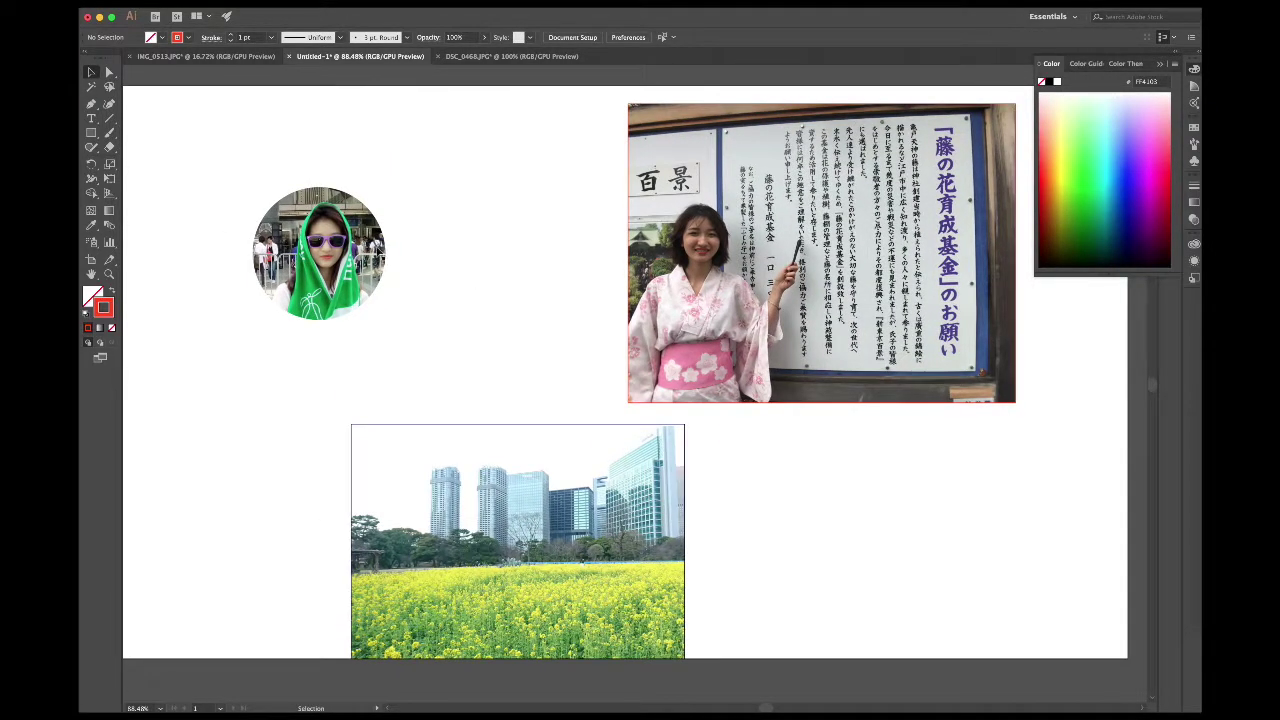
{"action": "left_click", "coordinate": [374, 241]}
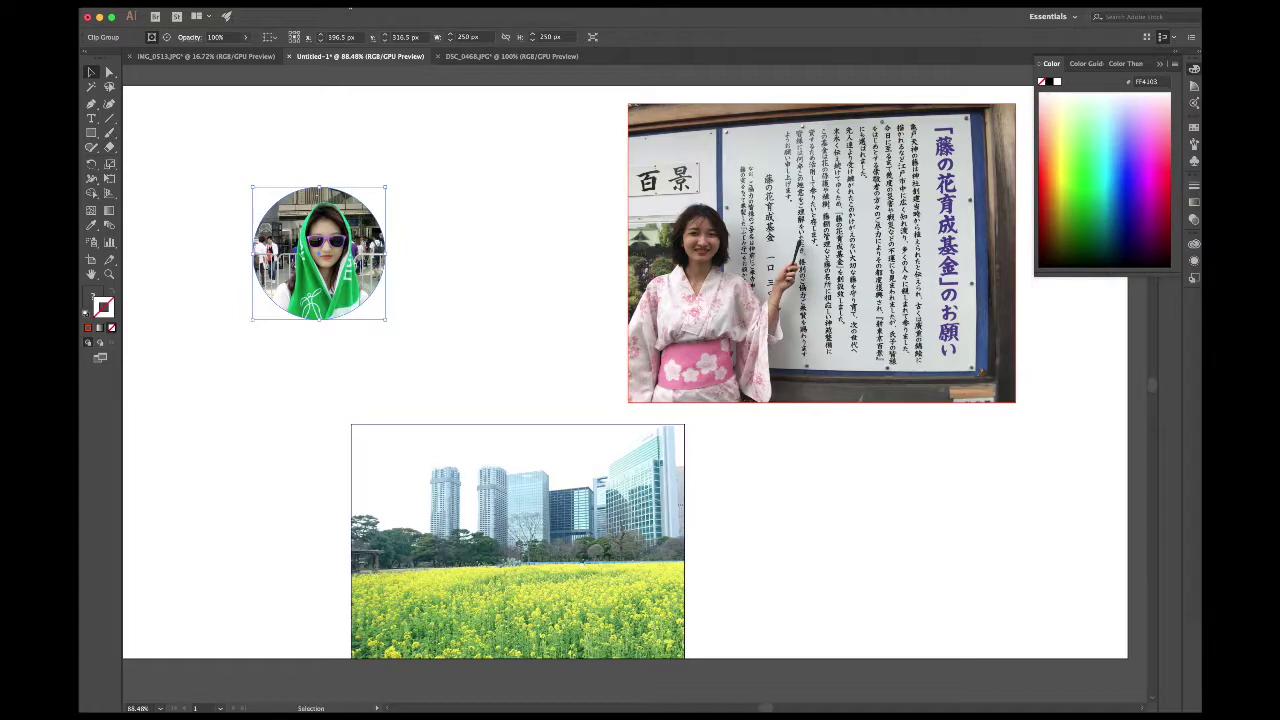
- Preview a Multiply 75%, 7 px drop shadow on the circular portrait and open its colour picker
{"action": "left_click", "coordinate": [350, 7]}
{"action": "mouse_move", "coordinate": [358, 153]}
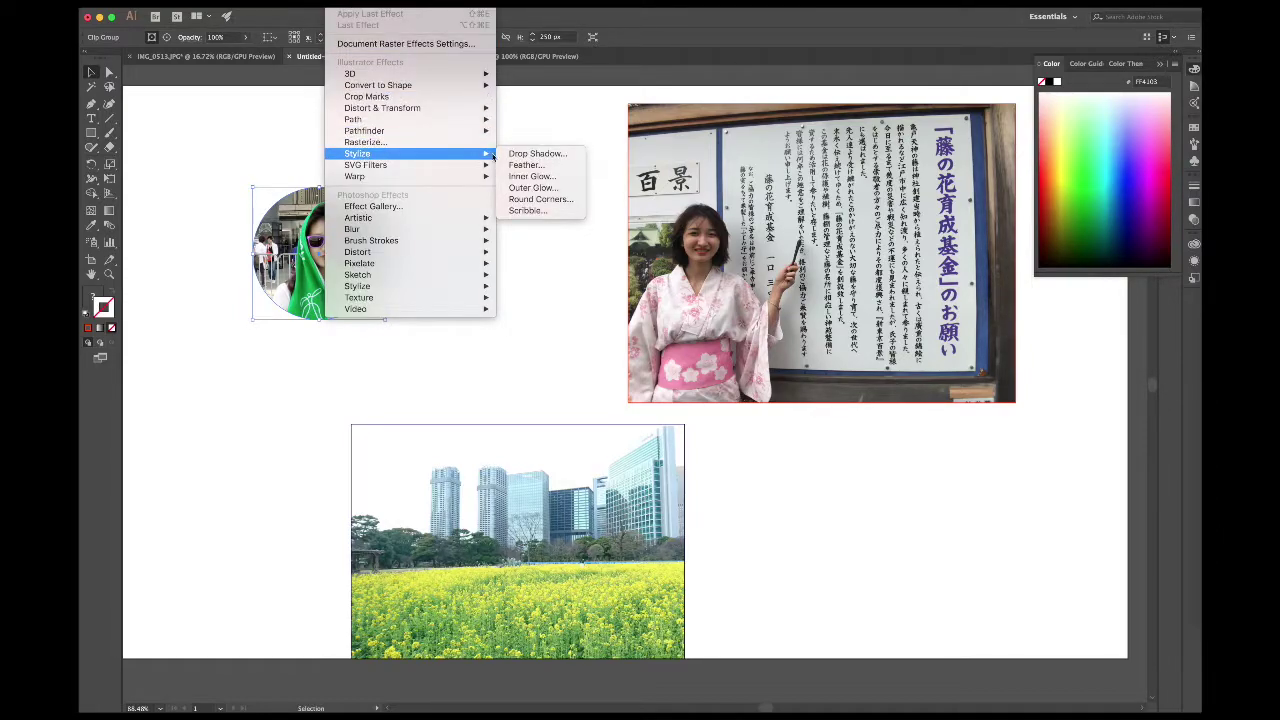
{"action": "left_click", "coordinate": [514, 156]}
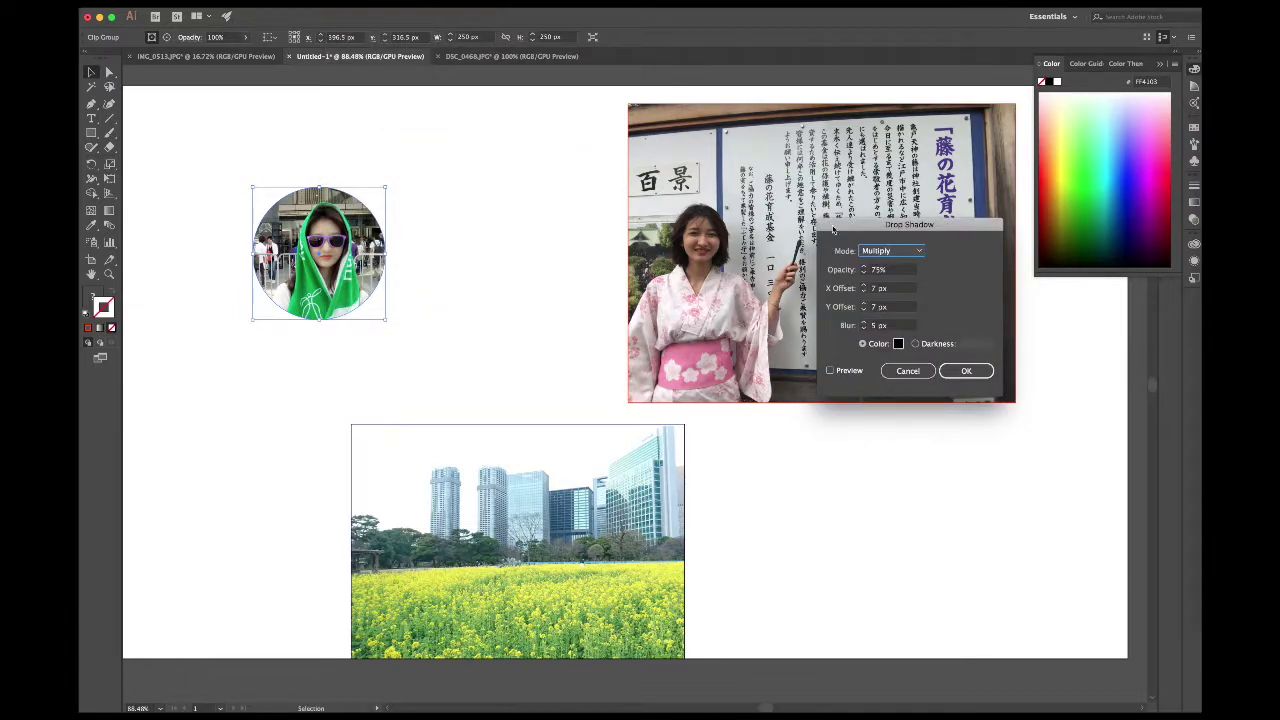
{"action": "left_click_drag", "start_coordinate": [871, 228], "coordinate": [492, 144]}
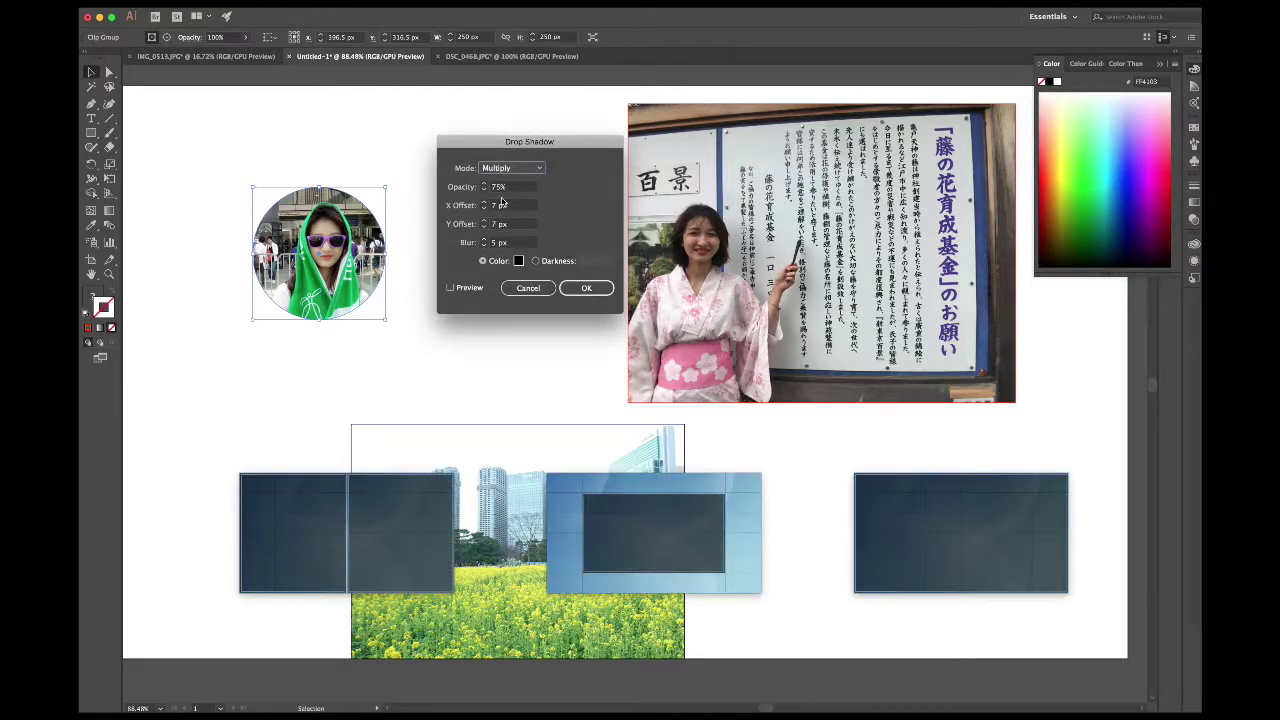
{"action": "left_click", "coordinate": [449, 288]}
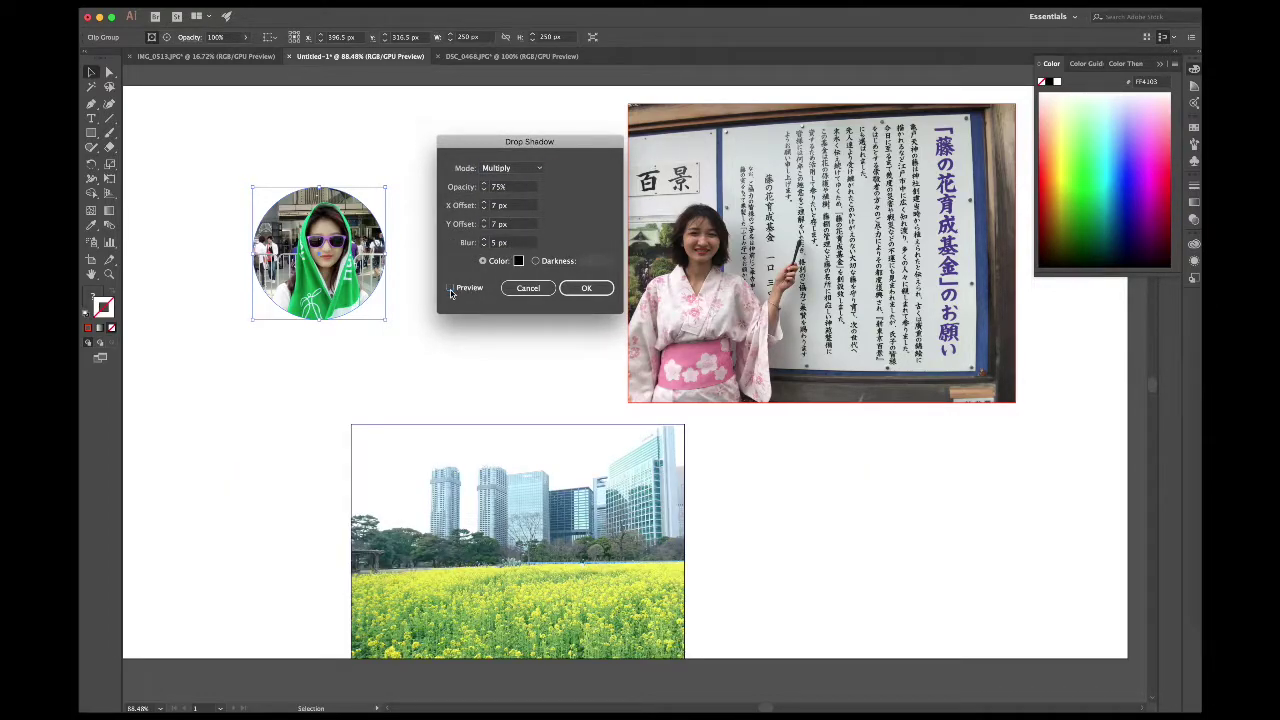
{"action": "left_click", "coordinate": [450, 288]}
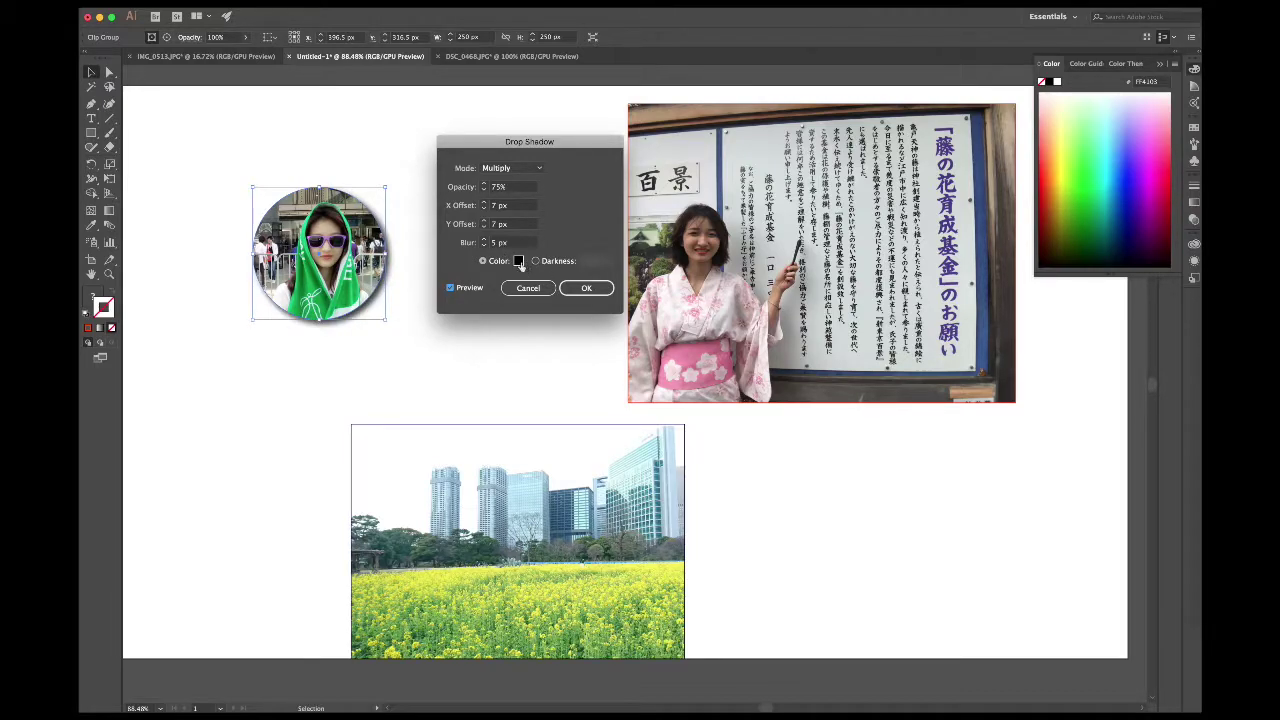
{"action": "left_click", "coordinate": [518, 261]}
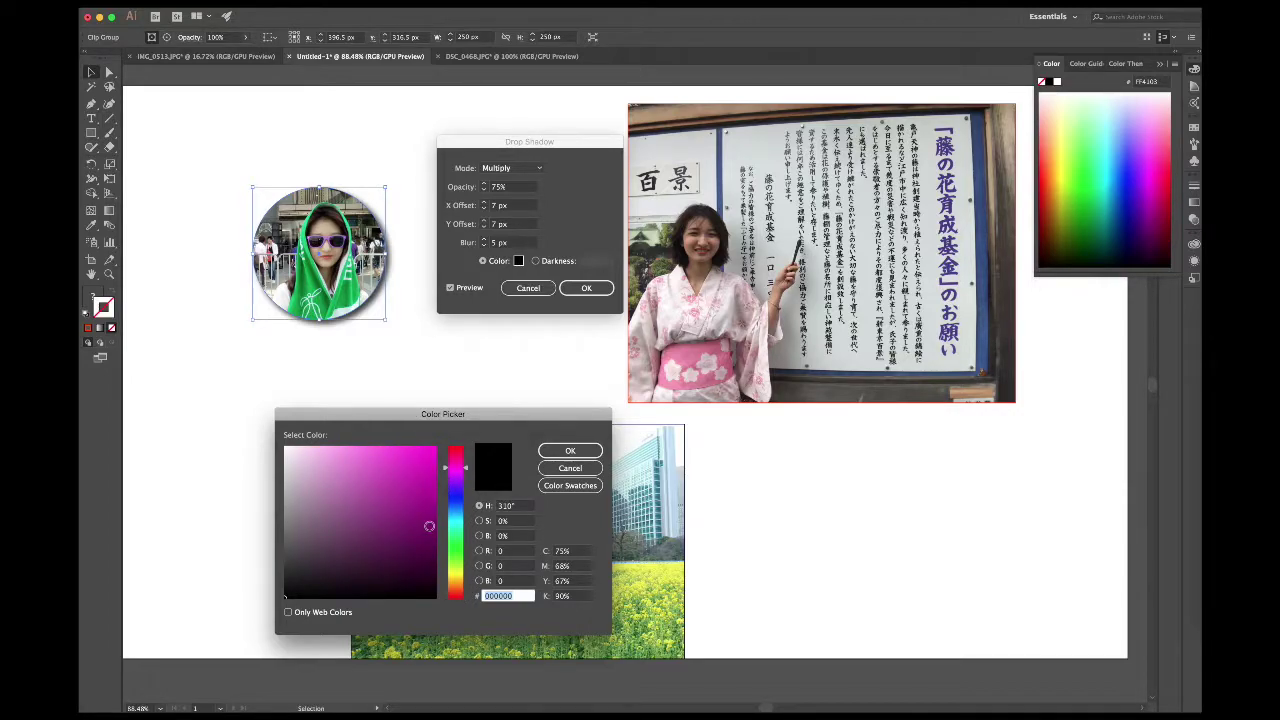
- Apply the portrait's drop shadow in purple 8E037B with a 9 px Y offset
{"action": "left_click", "coordinate": [433, 513]}
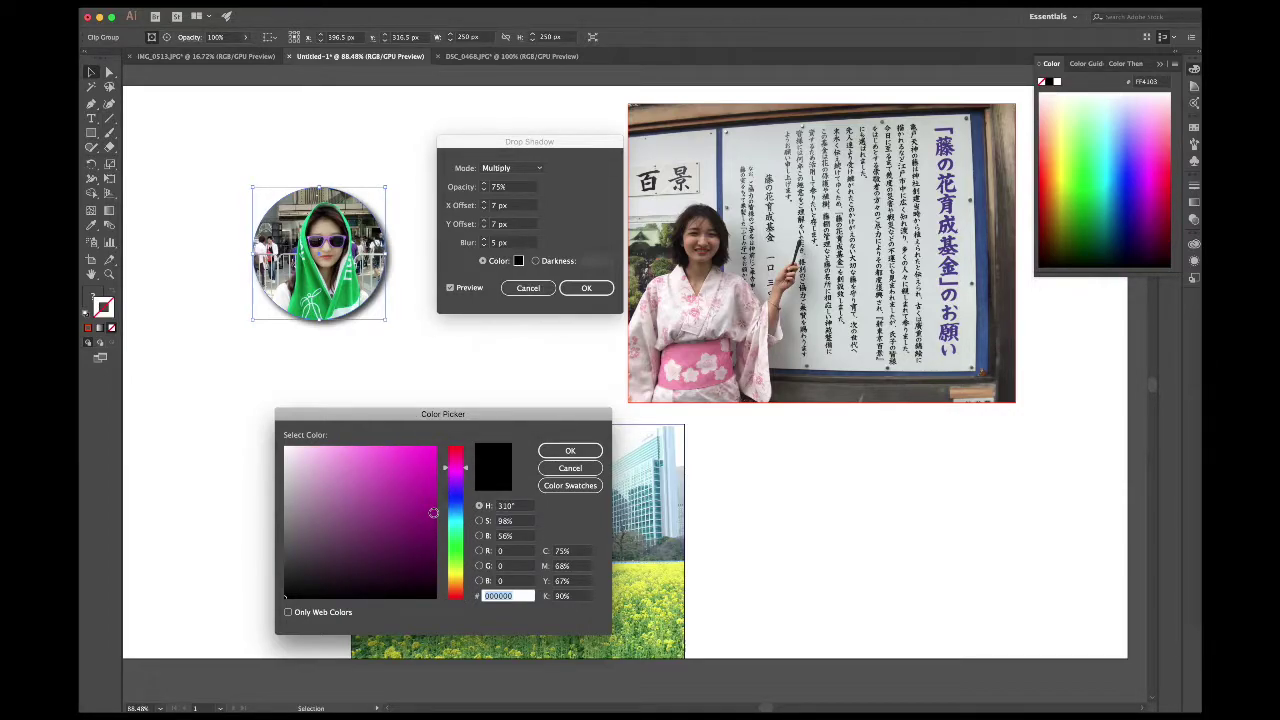
{"action": "left_click", "coordinate": [556, 452]}
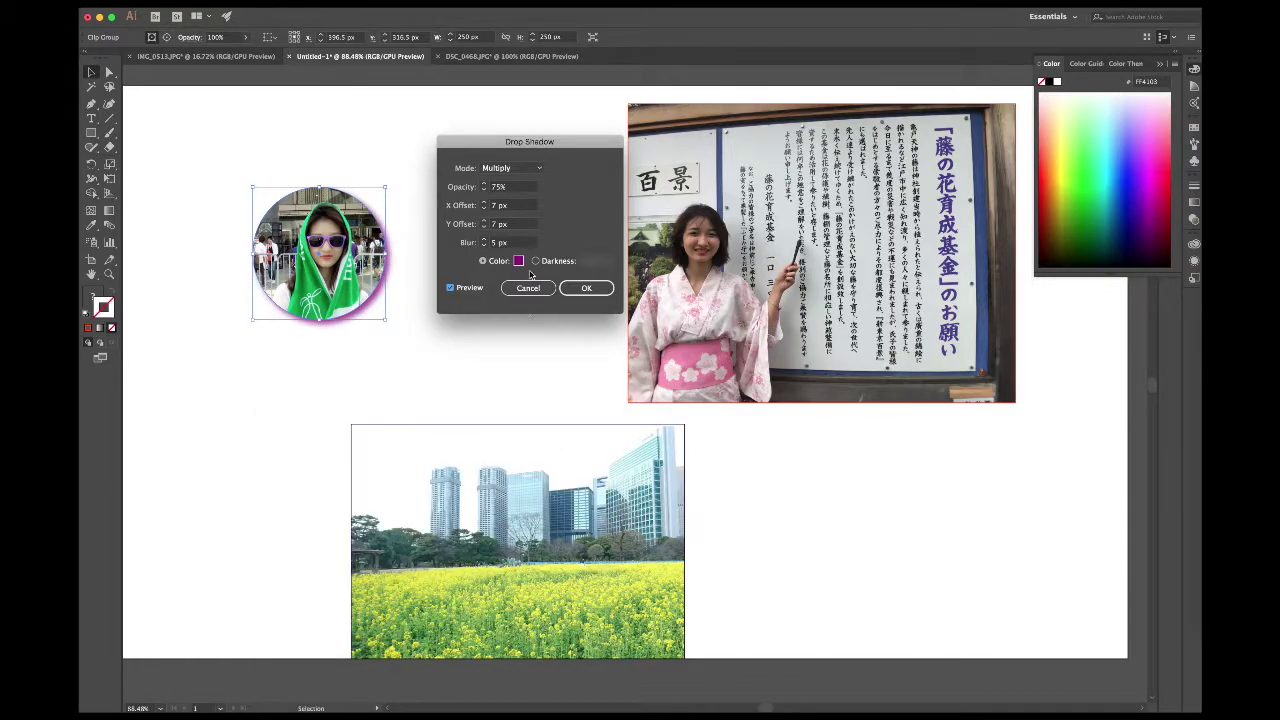
{"action": "left_click", "coordinate": [484, 224]}
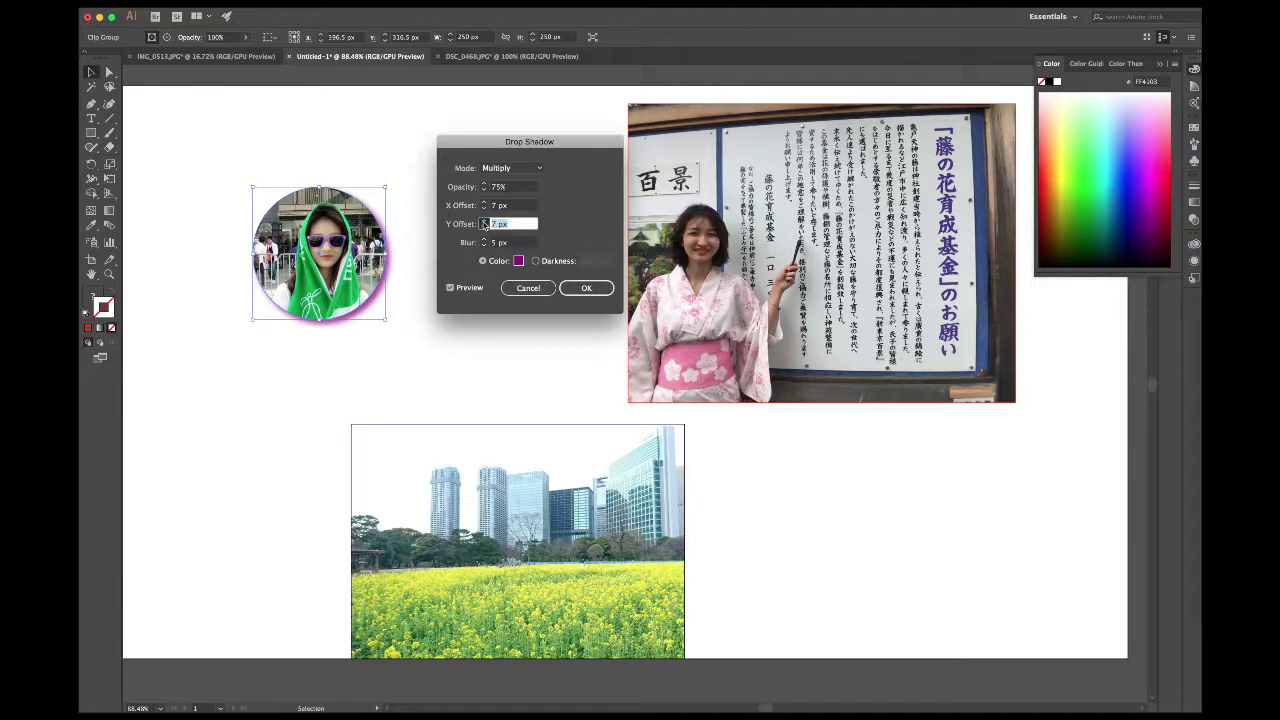
{"action": "key", "text": "Up"}
{"action": "key", "text": "Up"}
{"action": "key", "text": "Up"}
{"action": "key", "text": "Up"}
{"action": "key", "text": "Up"}
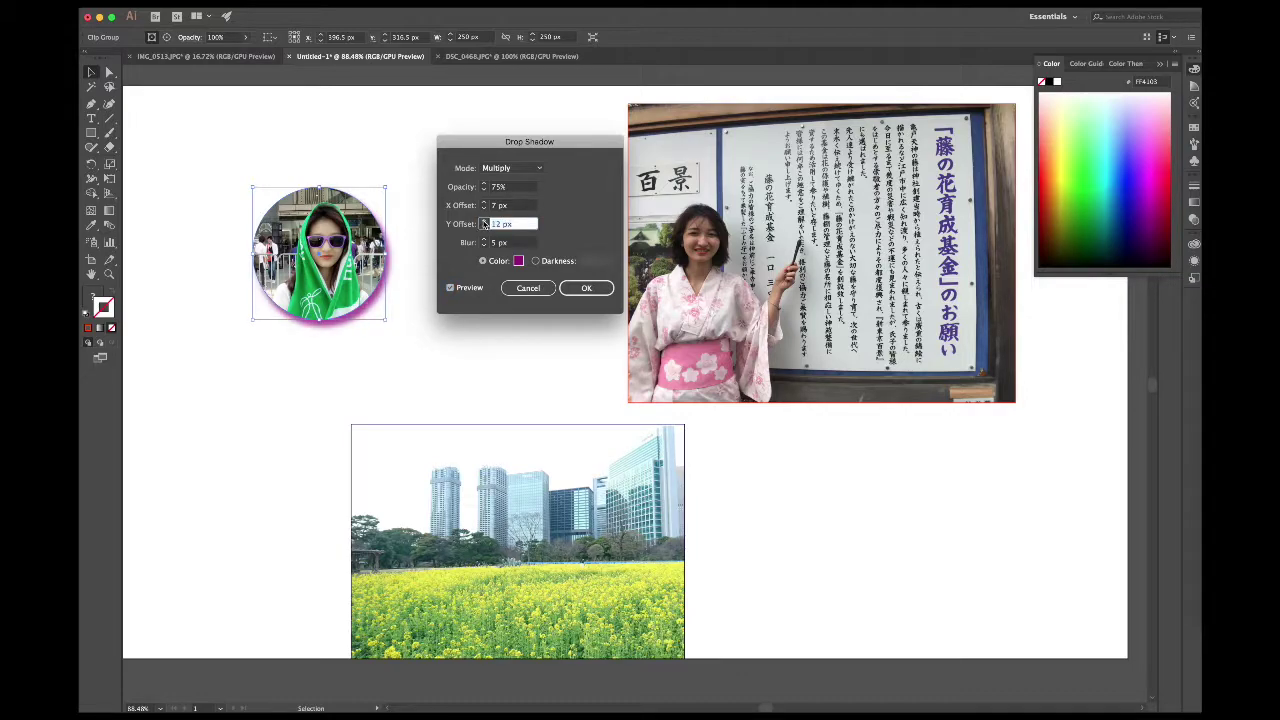
{"action": "left_click", "coordinate": [485, 228]}
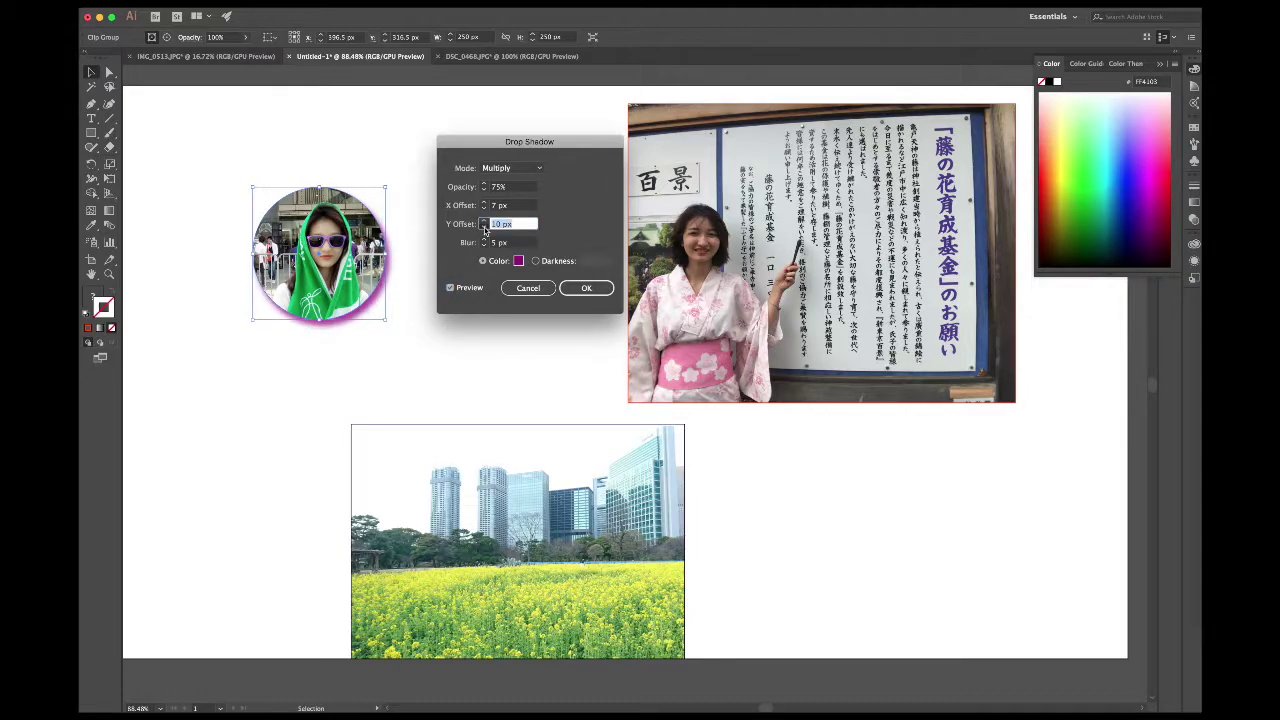
{"action": "left_click", "coordinate": [485, 228]}
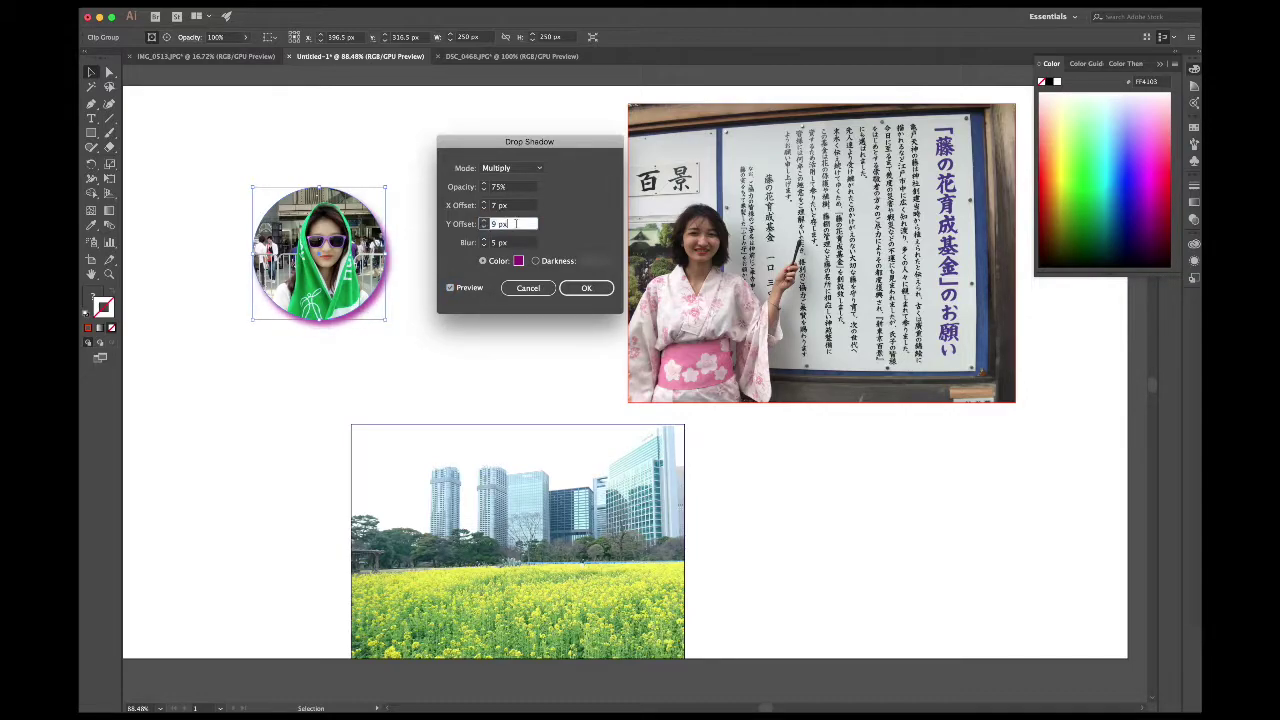
{"action": "left_click", "coordinate": [585, 289]}
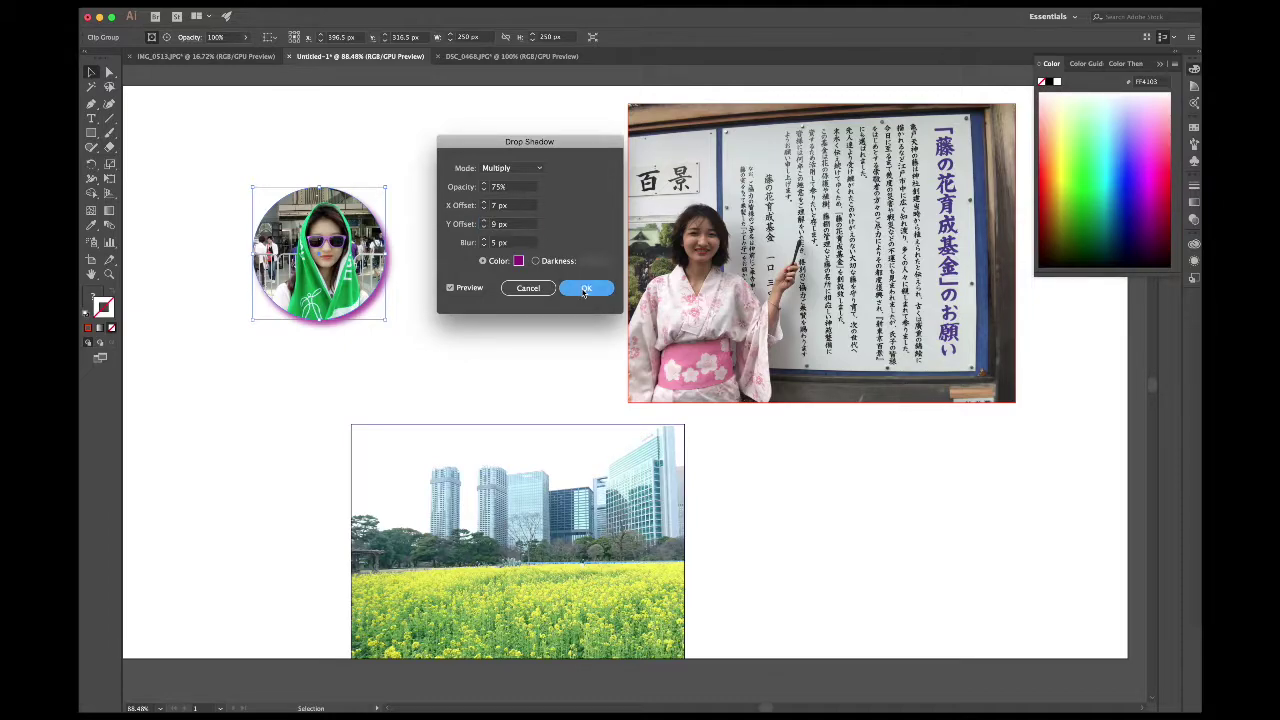
{"action": "left_click", "coordinate": [815, 479]}
{"action": "key", "text": "ctrl+0"}
{"action": "scroll", "coordinate": [815, 480], "scroll_direction": "down", "scroll_amount": 1}
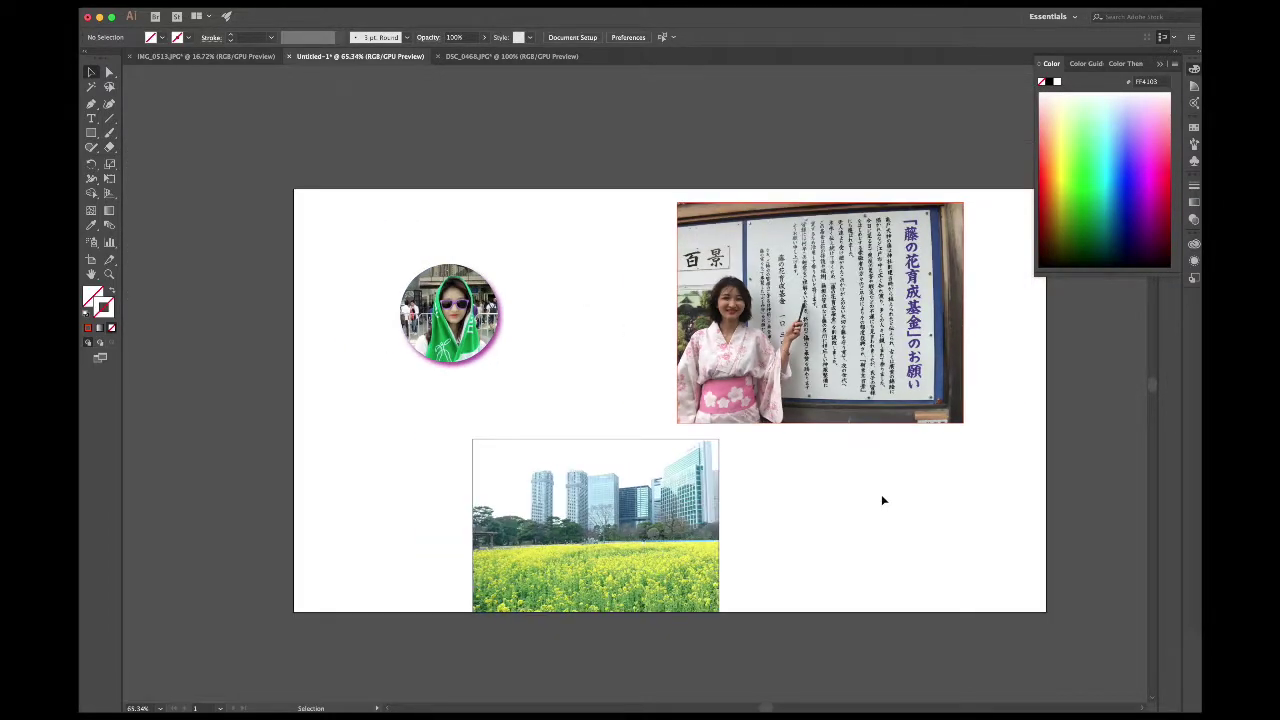